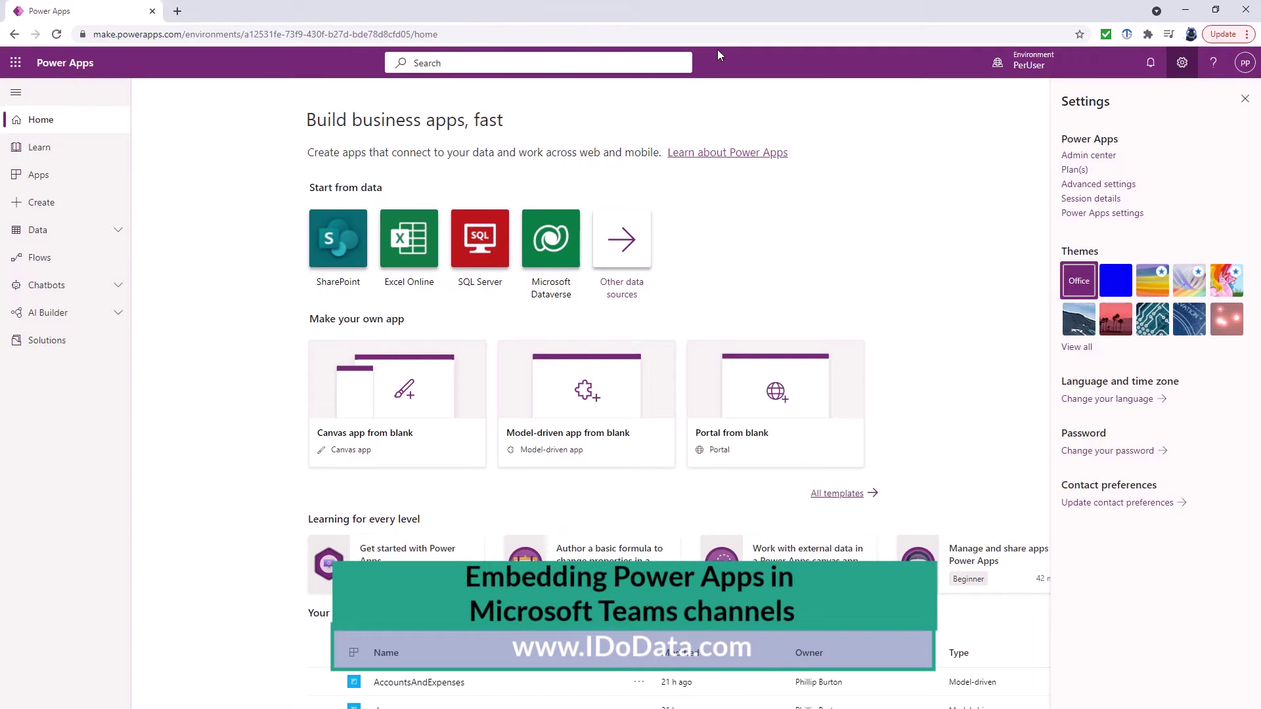
# Open the Microsoft Teams Integration settings of the PerUser environment in the Power Platform admin center.
pyautogui.click(1105, 158)
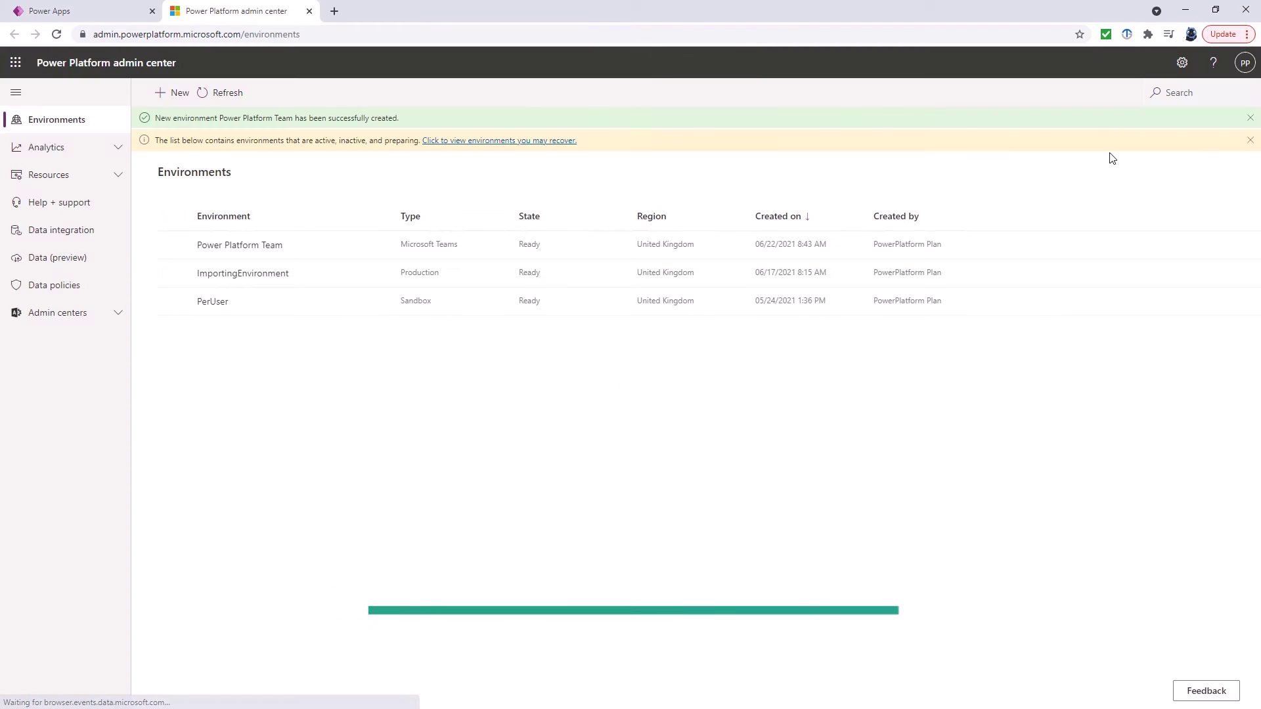
pyautogui.click(217, 302)
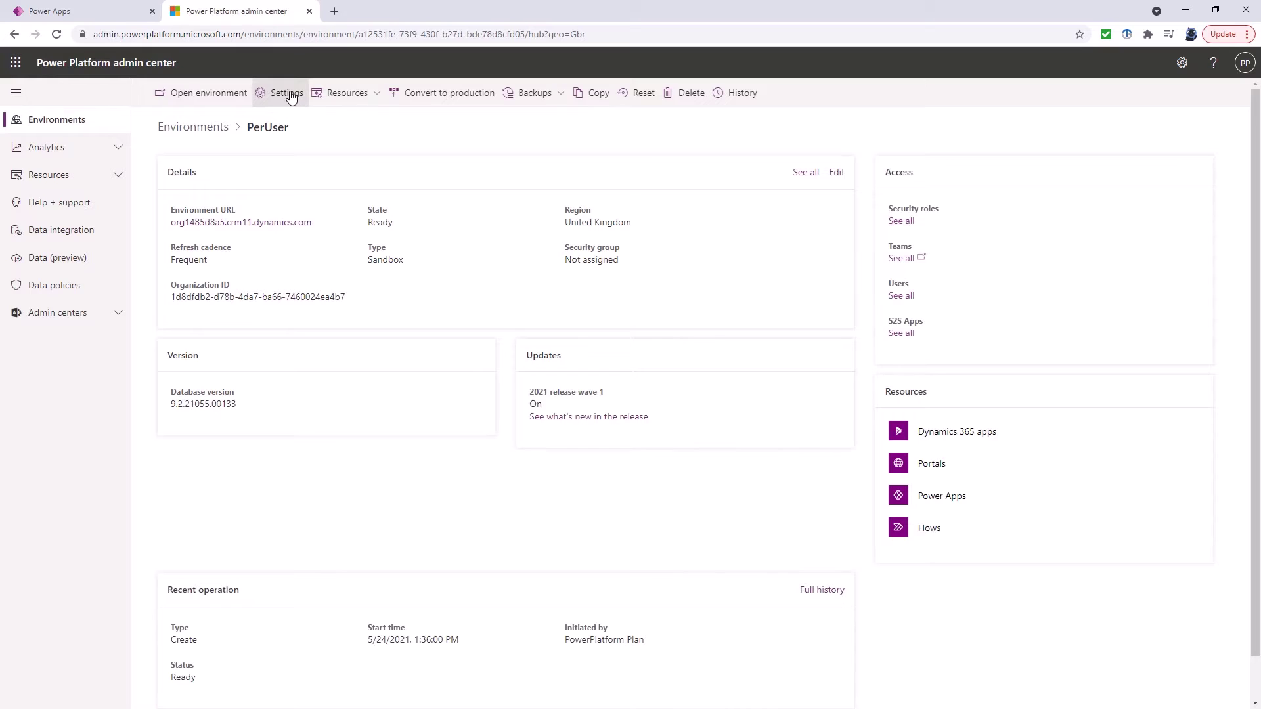
pyautogui.click(291, 98)
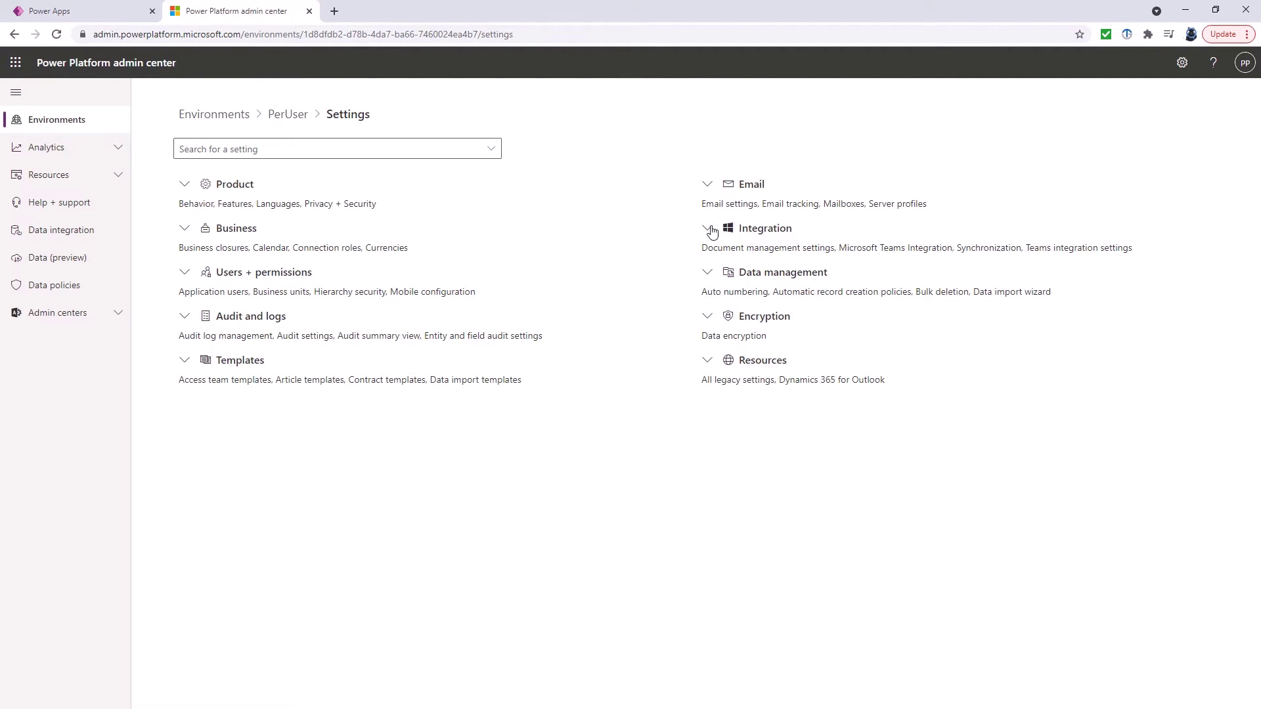
pyautogui.click(707, 228)
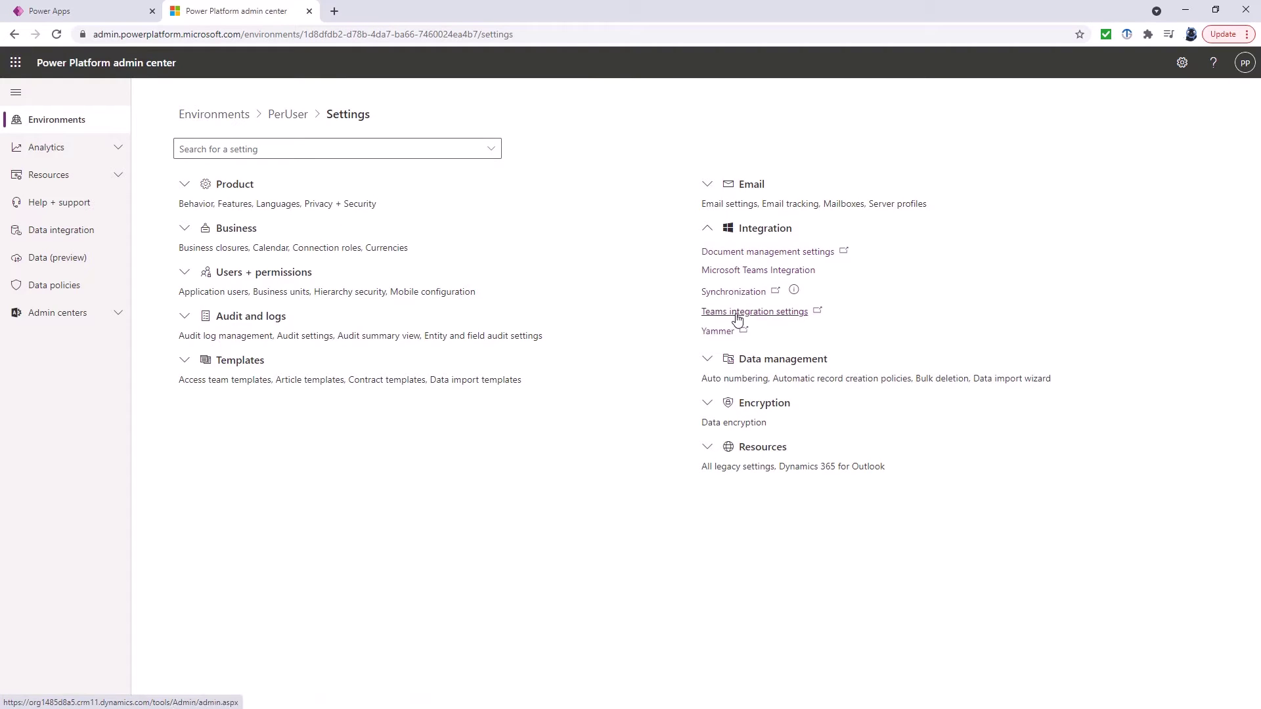
pyautogui.click(758, 272)
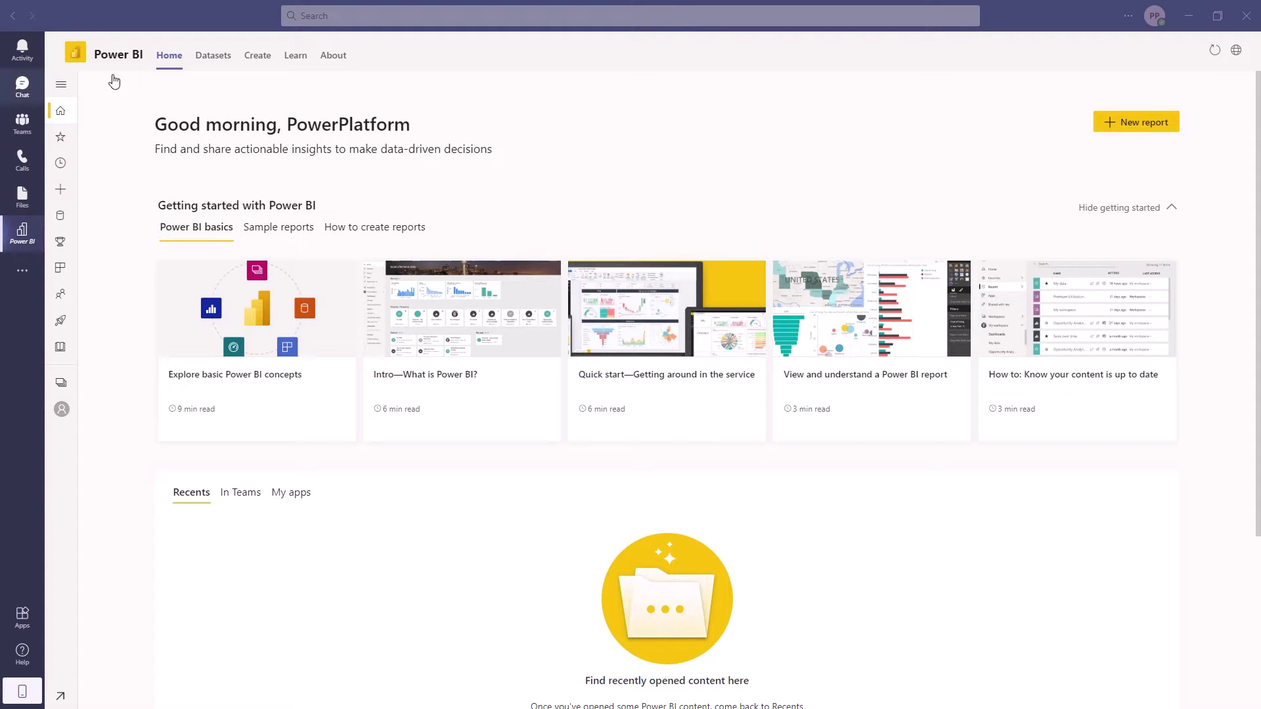
# Switch to Microsoft Teams and add AccountsApp as a Power Apps tab in the Power Platform Team's General channel.
pyautogui.click(30, 125)
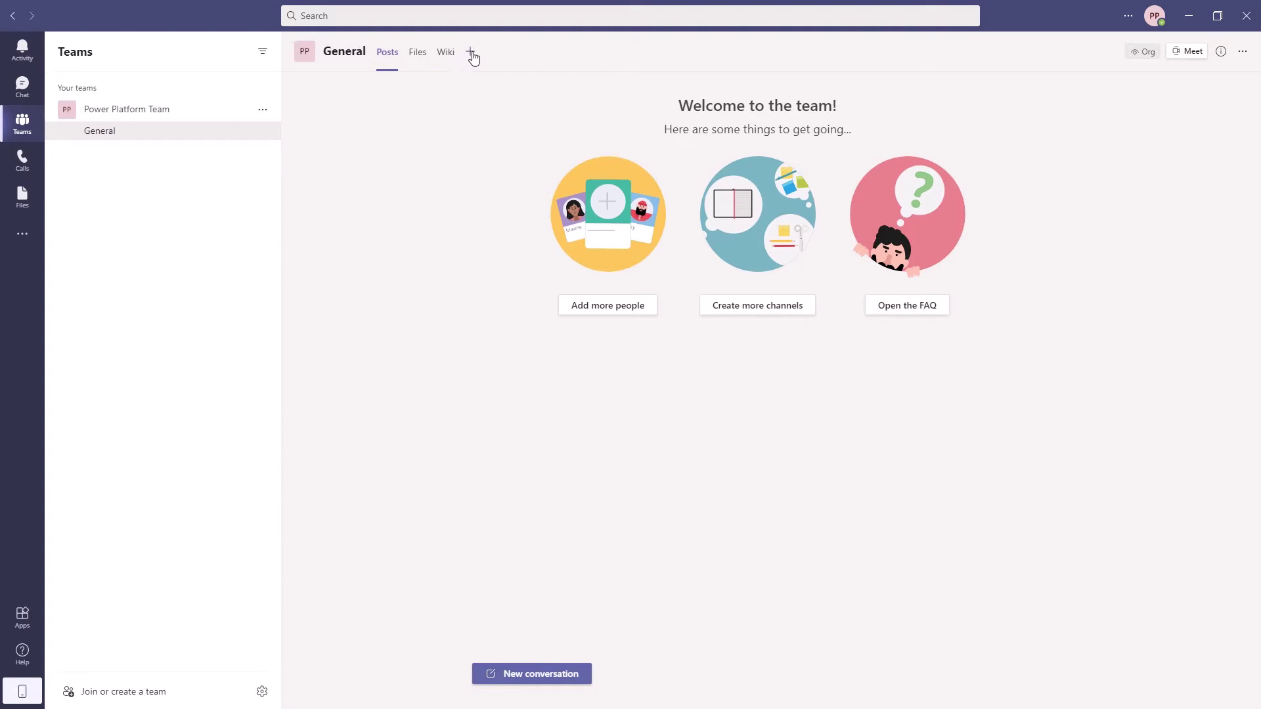
pyautogui.click(473, 58)
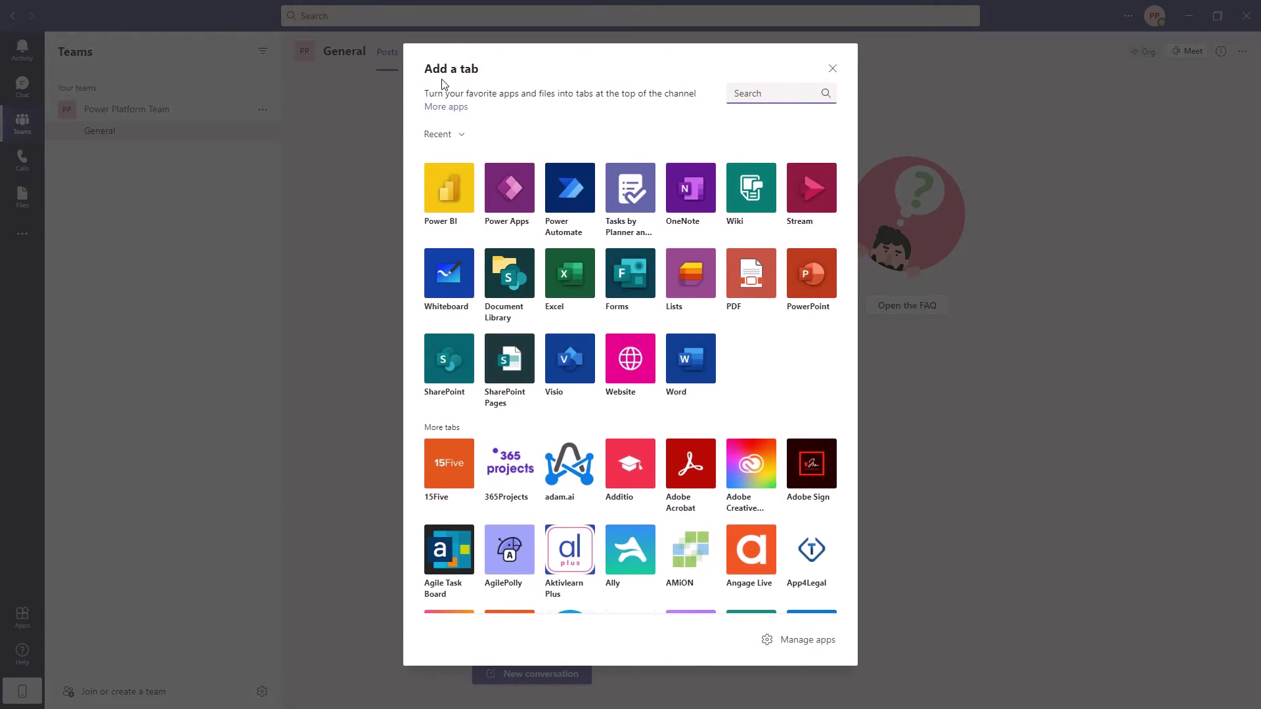
pyautogui.click(510, 190)
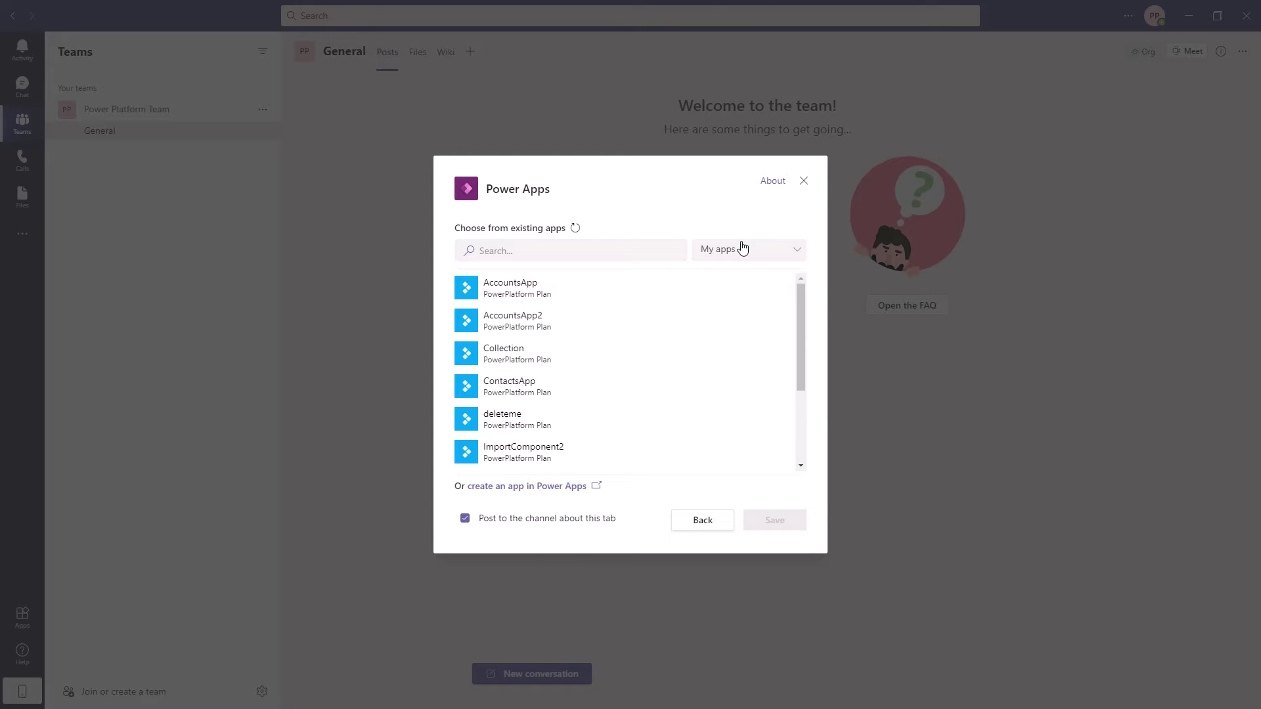
pyautogui.click(533, 296)
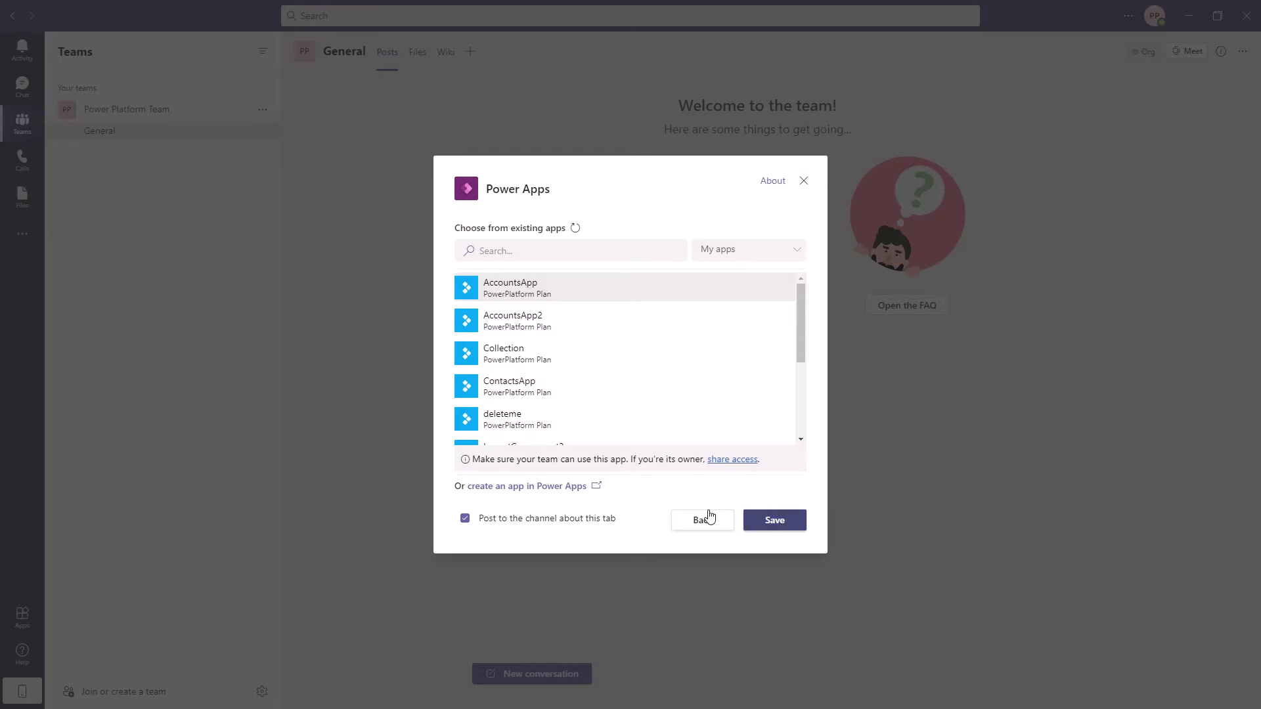
pyautogui.moveTo(511, 461); pyautogui.dragTo(748, 463)
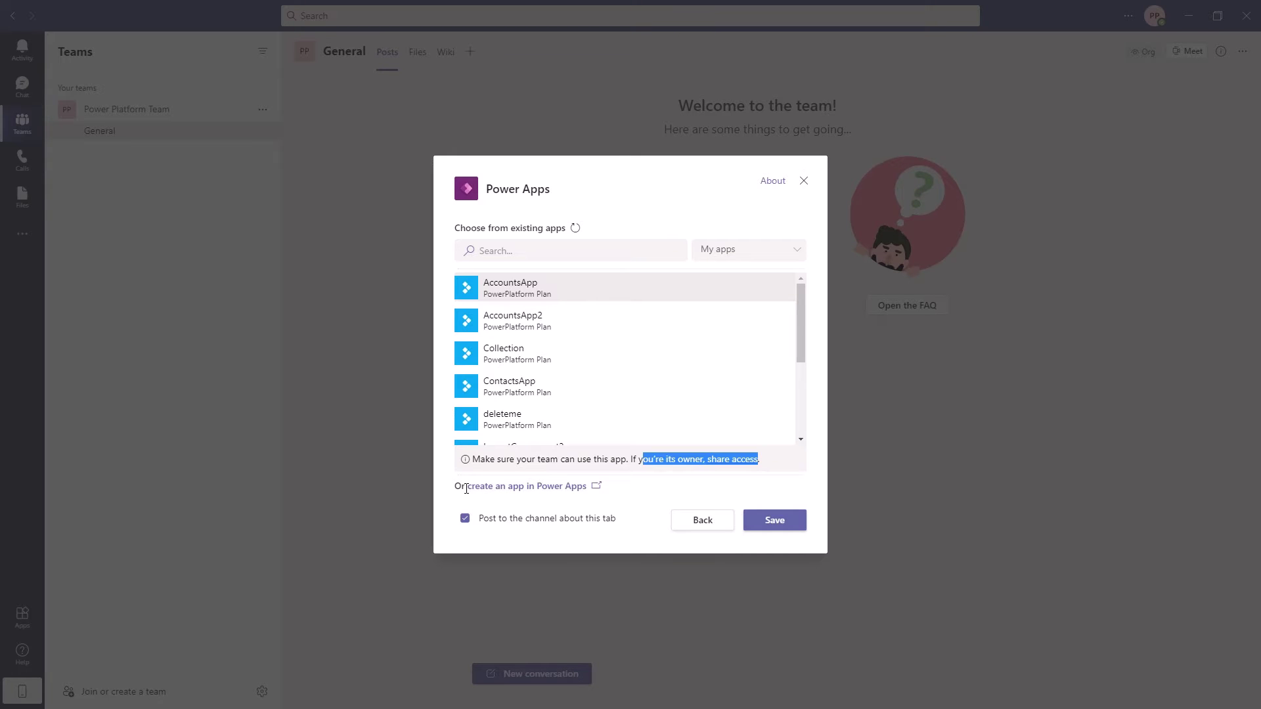
pyautogui.click(786, 523)
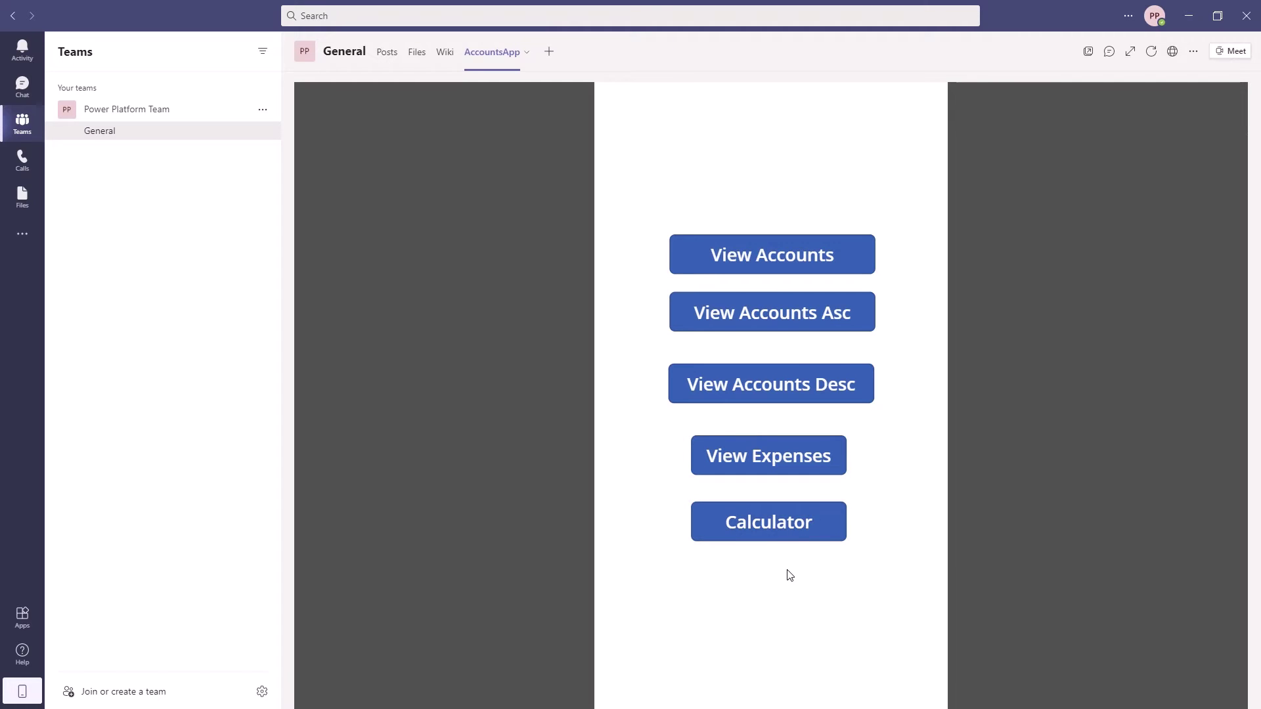
# Test the embedded app by viewing the accounts, opening A. Datum Corporation (sample) and showing its expenses.
pyautogui.click(787, 259)
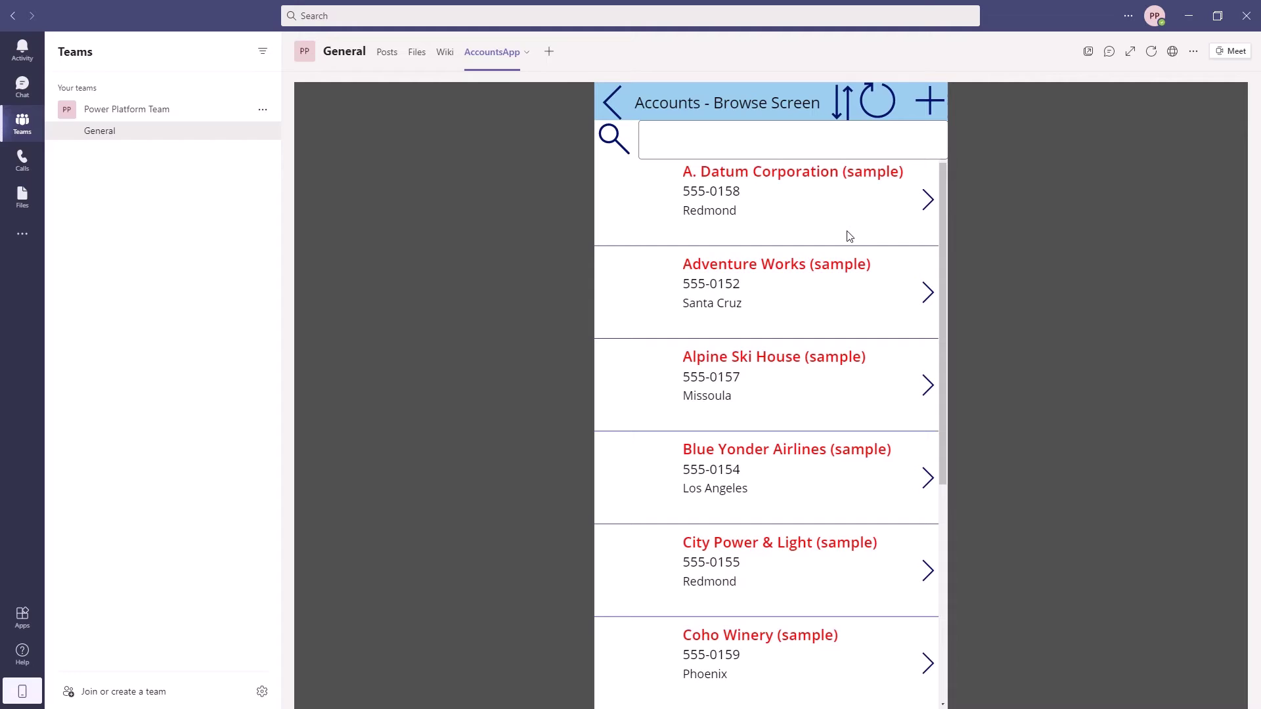
pyautogui.click(927, 198)
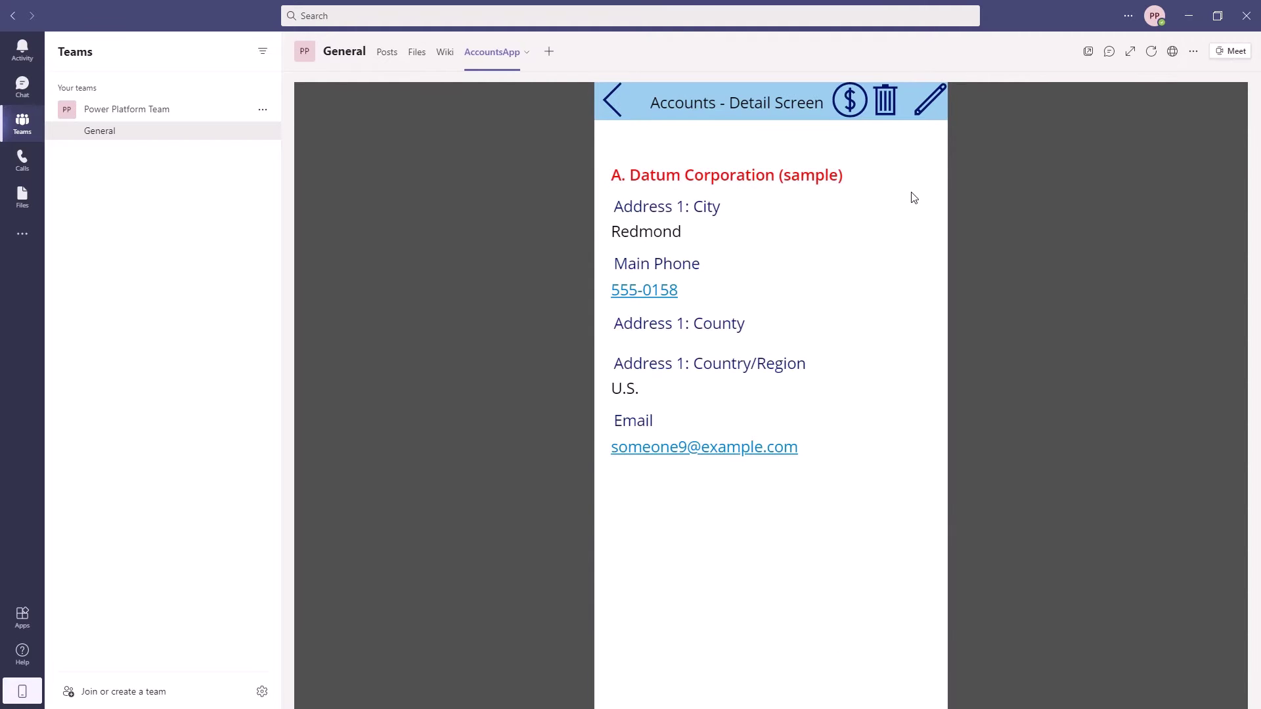
pyautogui.click(853, 96)
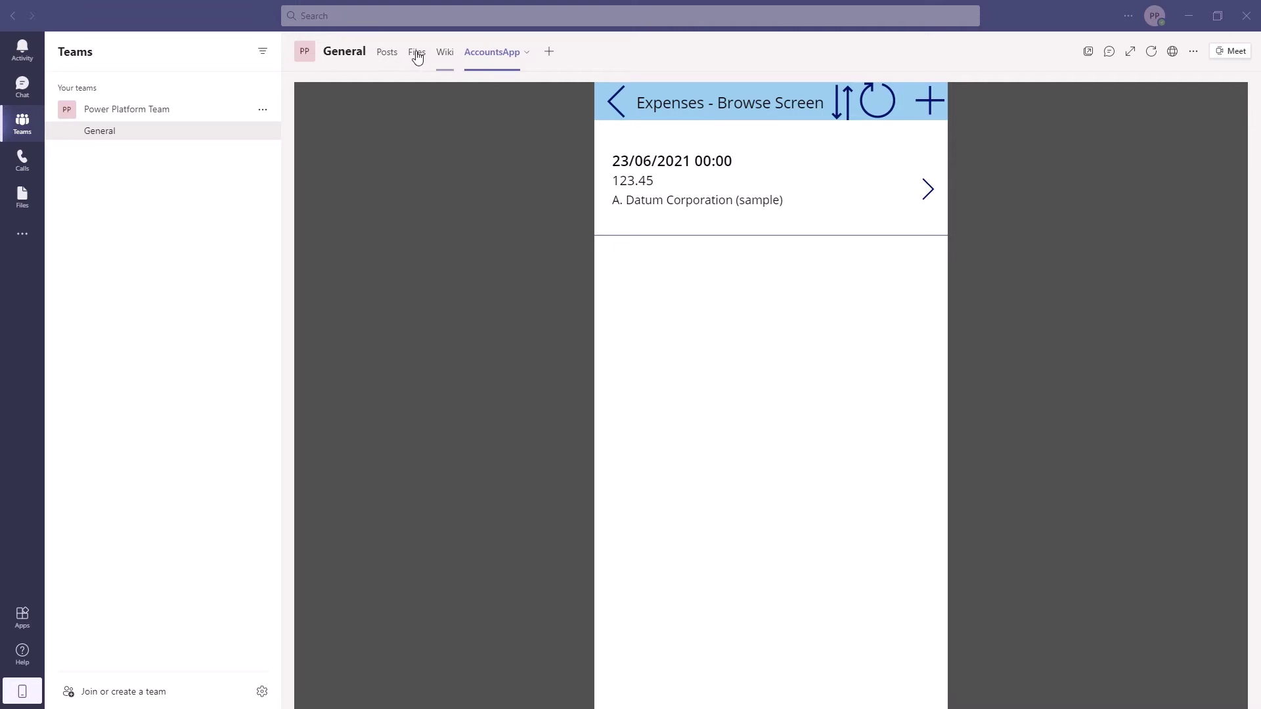
# Select the model-driven app AccountsAndExpenses for another Power Apps tab in the General channel, and cancel without saving.
pyautogui.click(551, 53)
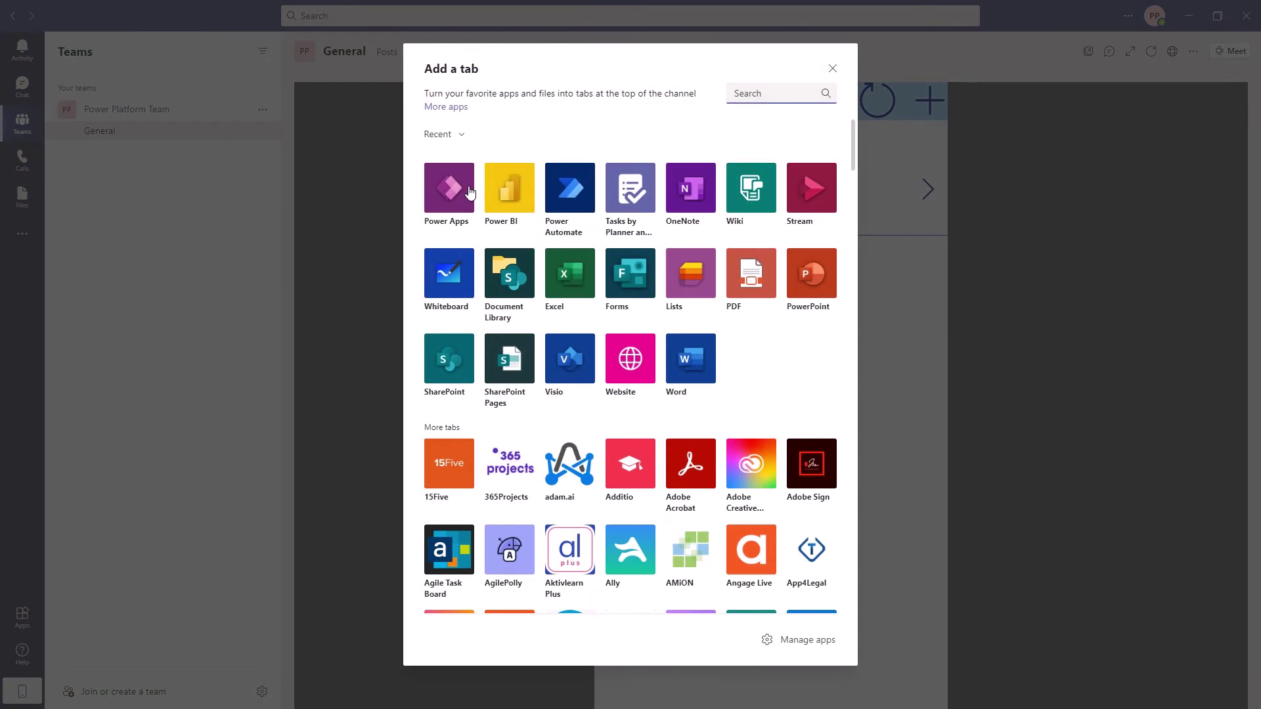
pyautogui.click(470, 192)
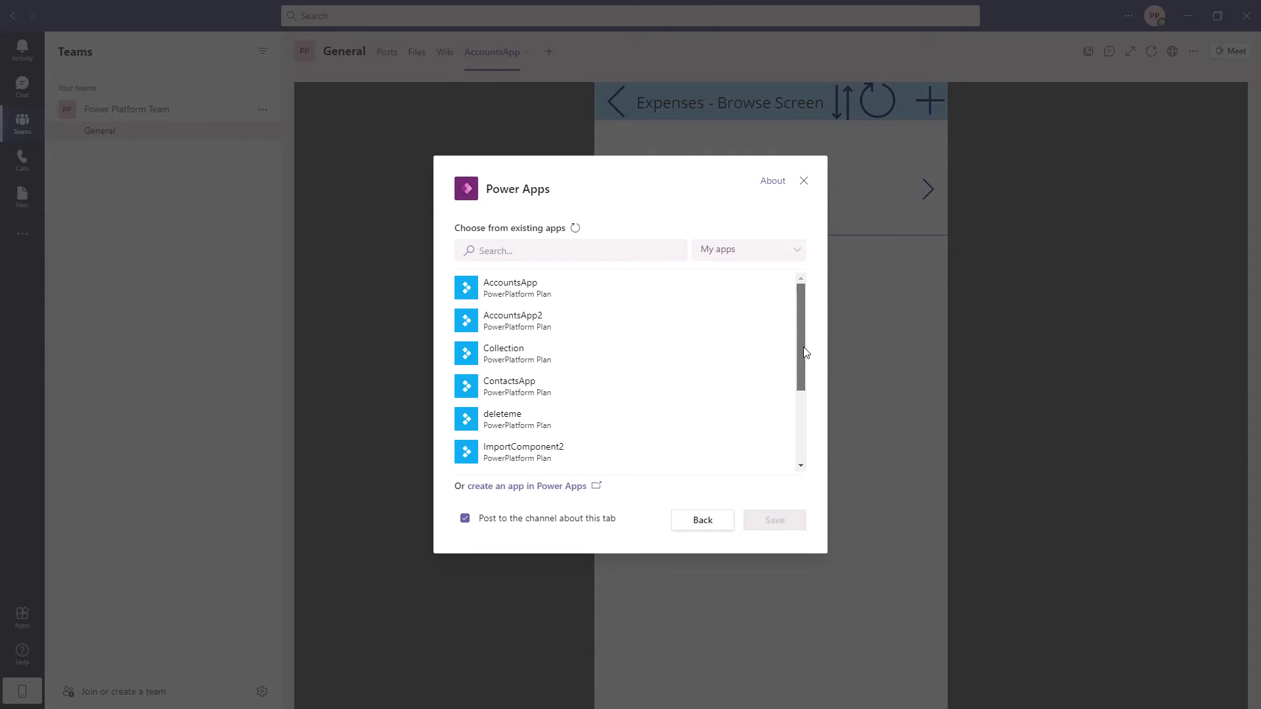
pyautogui.scroll(-3, 802, 367)
pyautogui.scroll(3, 801, 389)
pyautogui.click(760, 250)
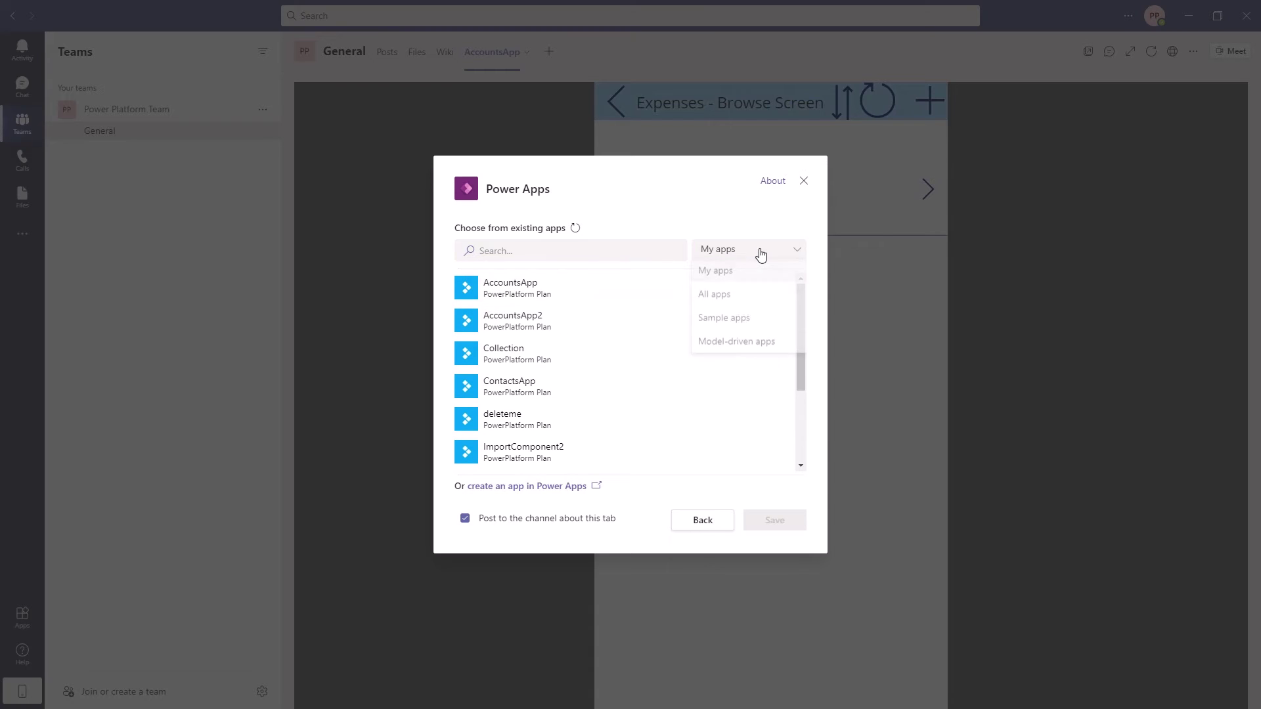
pyautogui.click(762, 348)
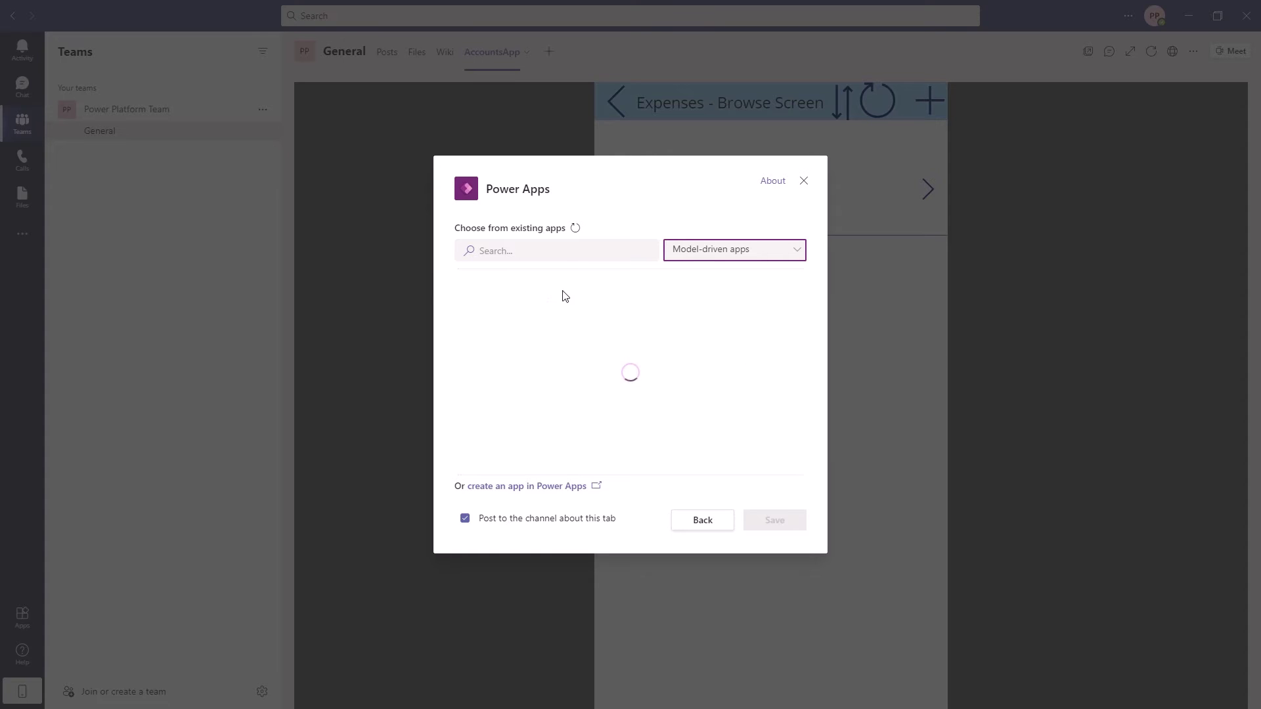
pyautogui.click(523, 328)
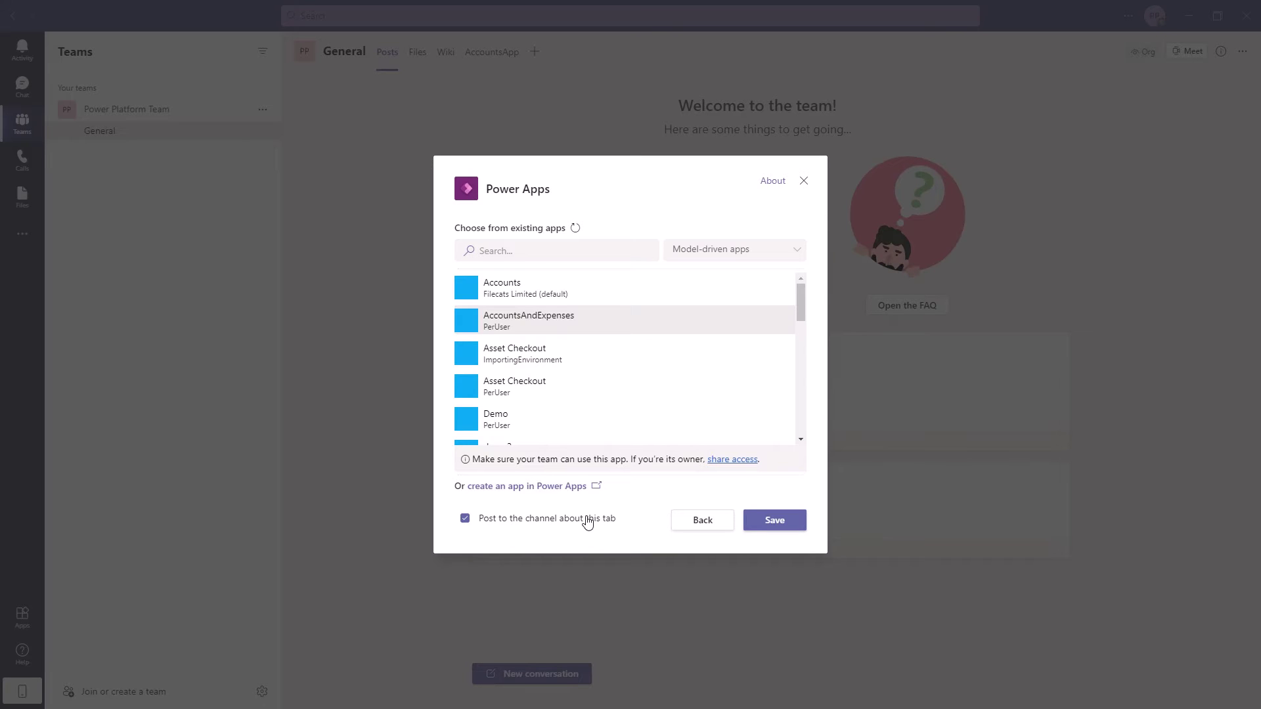
pyautogui.click(805, 183)
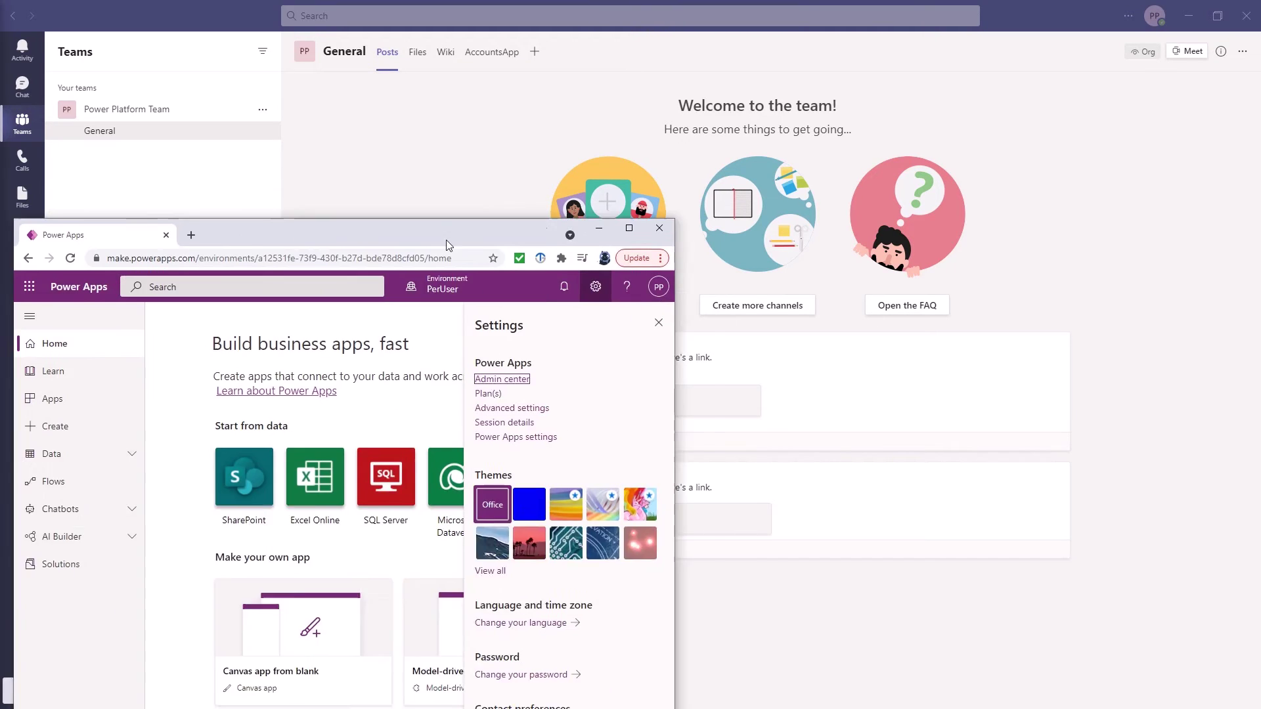
# Switch to Power Apps in the browser and compare the commands available for AccountsApp and the model-driven AccountsAndExpenses.
pyautogui.moveTo(359, 229); pyautogui.dragTo(513, 9)
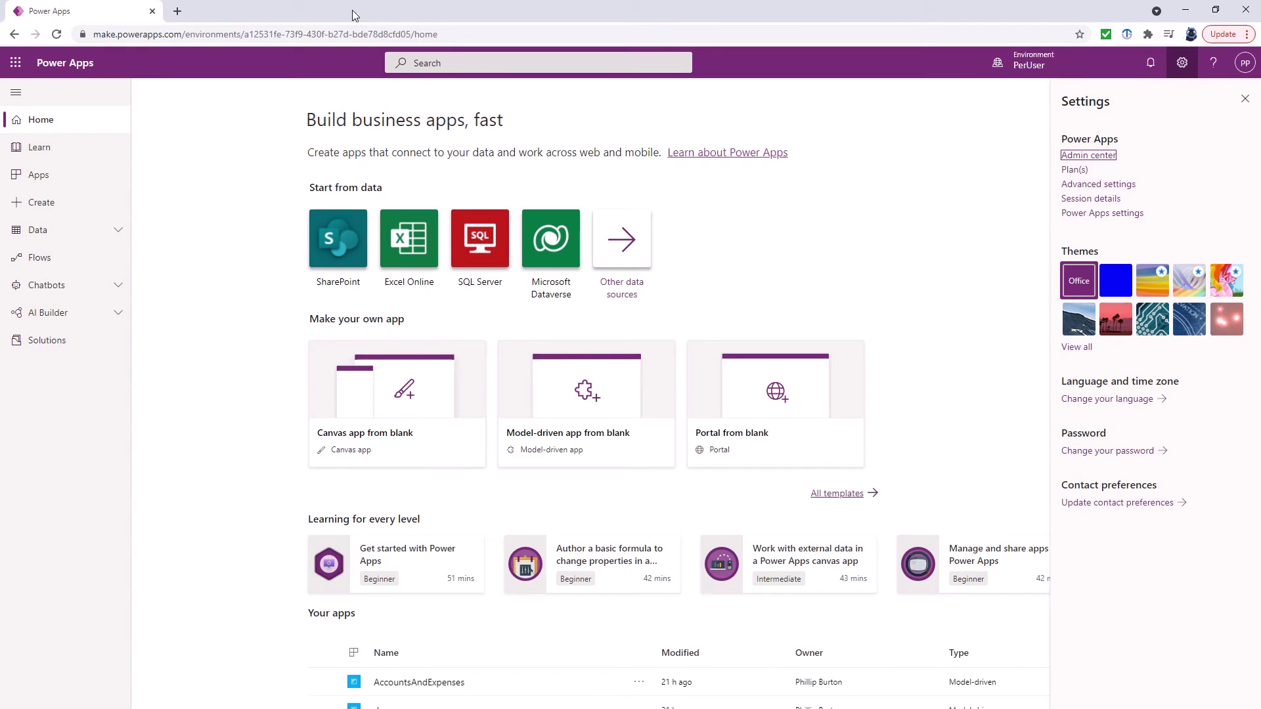
pyautogui.click(41, 176)
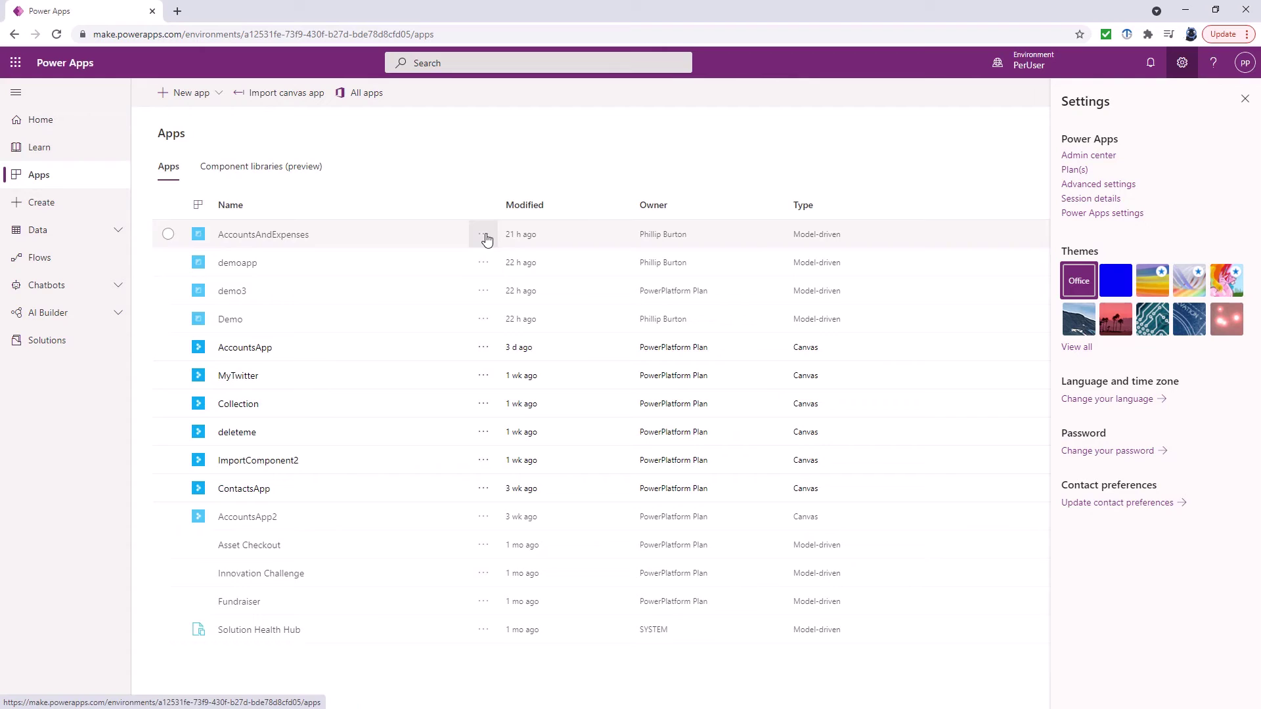
pyautogui.click(492, 352)
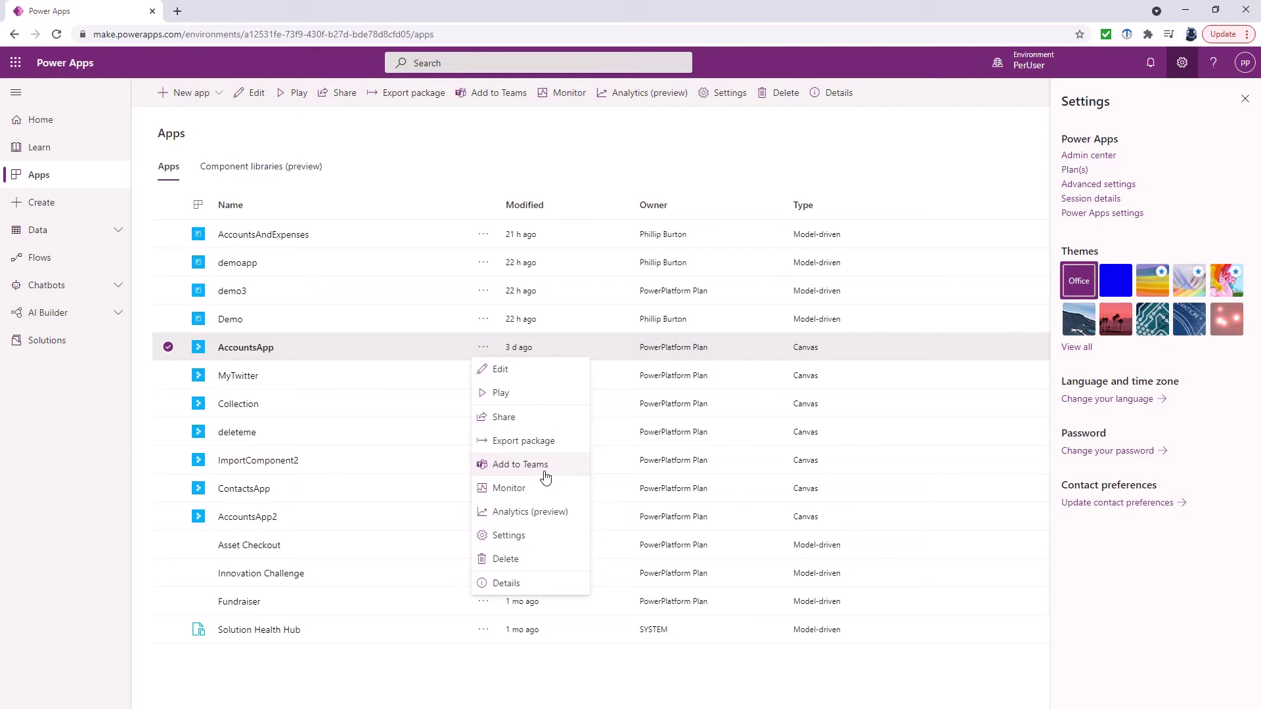
pyautogui.click(168, 235)
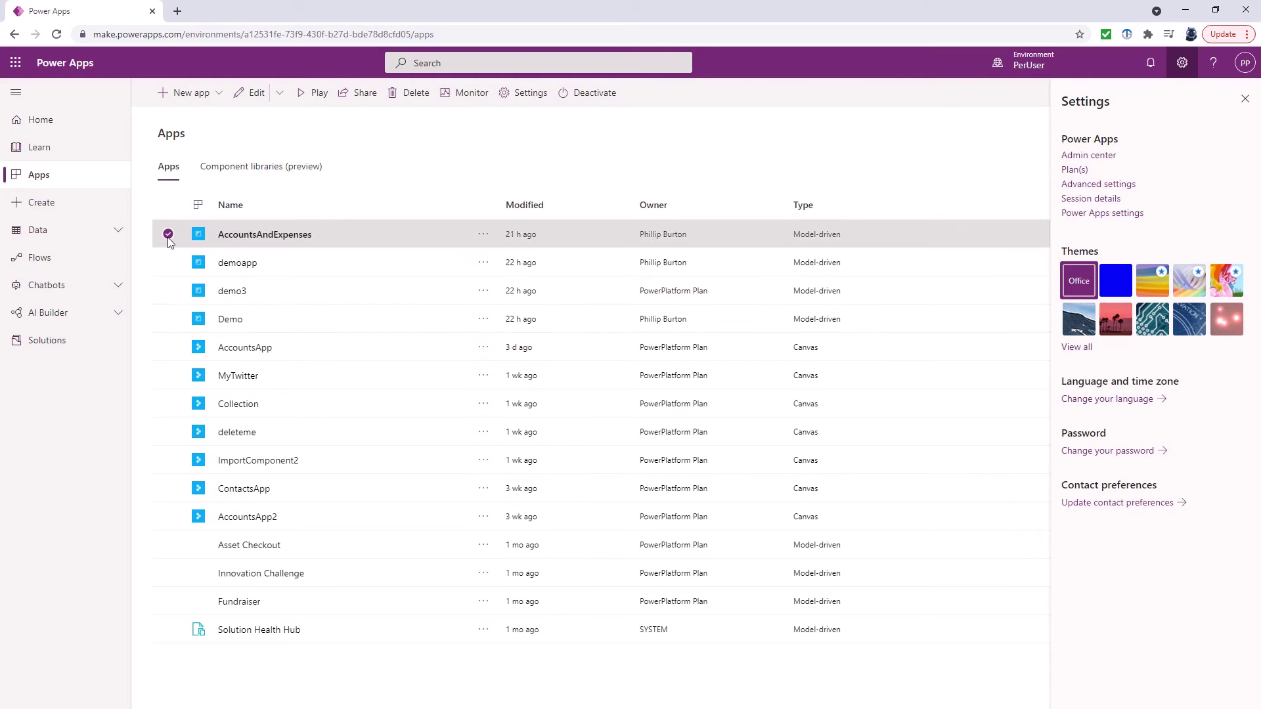
pyautogui.click(483, 236)
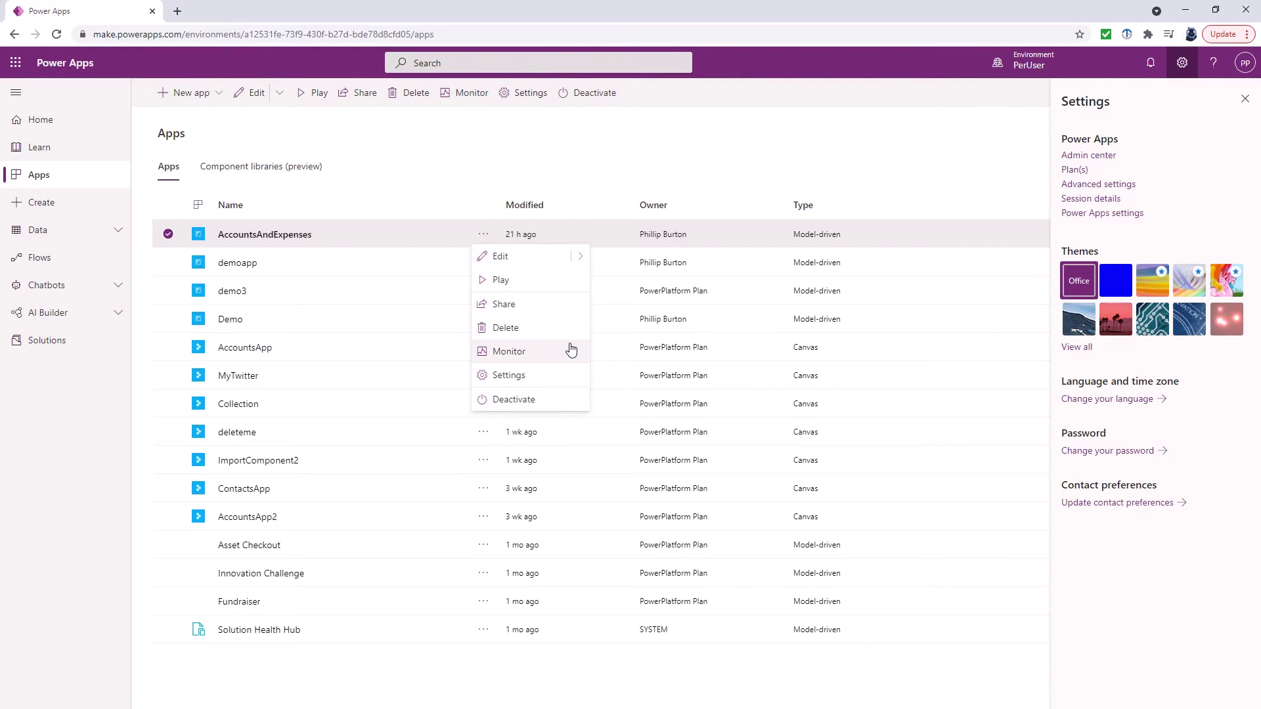
# Start adding the canvas app AccountsApp to Teams from the apps list, and open its details for editing.
pyautogui.click(166, 349)
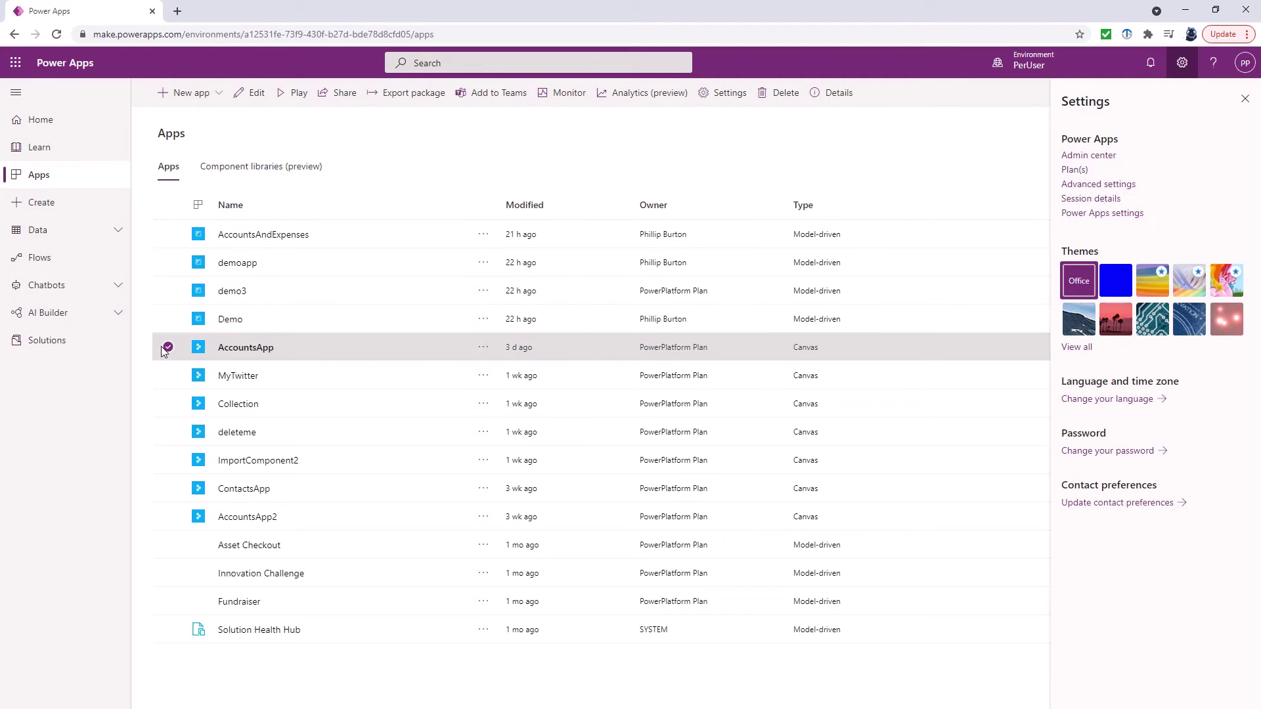
pyautogui.click(483, 347)
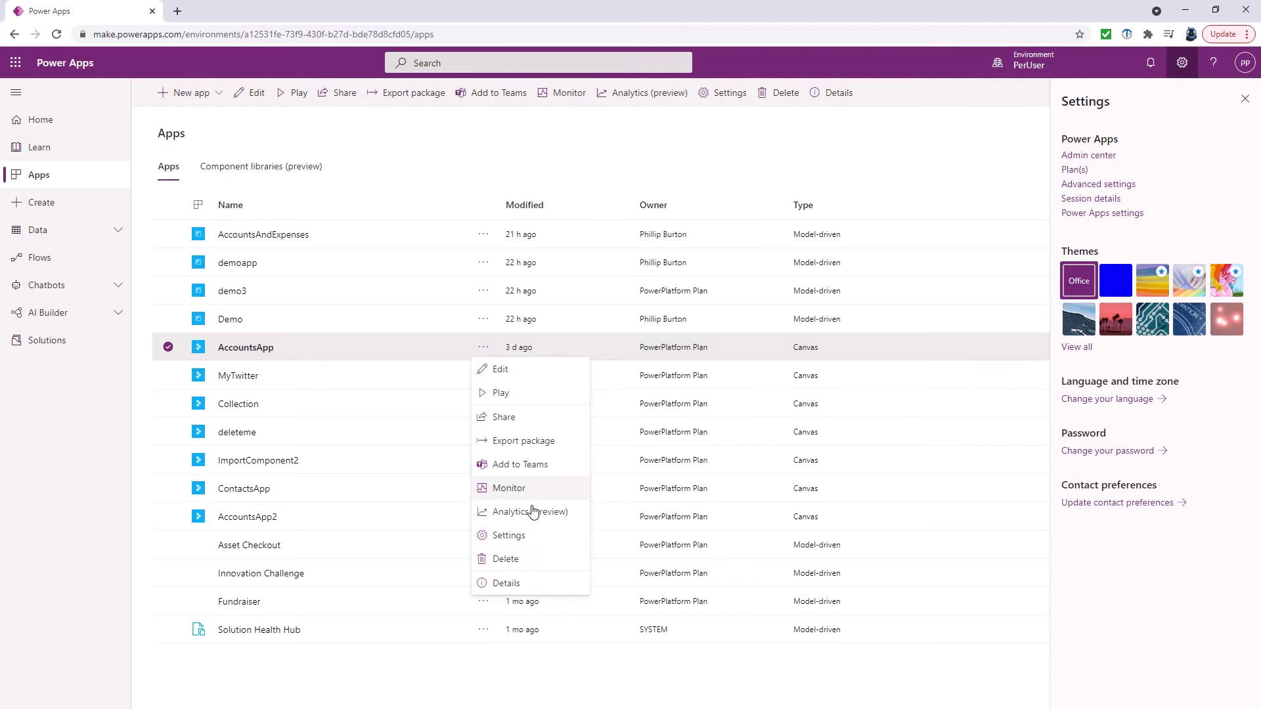
pyautogui.click(525, 464)
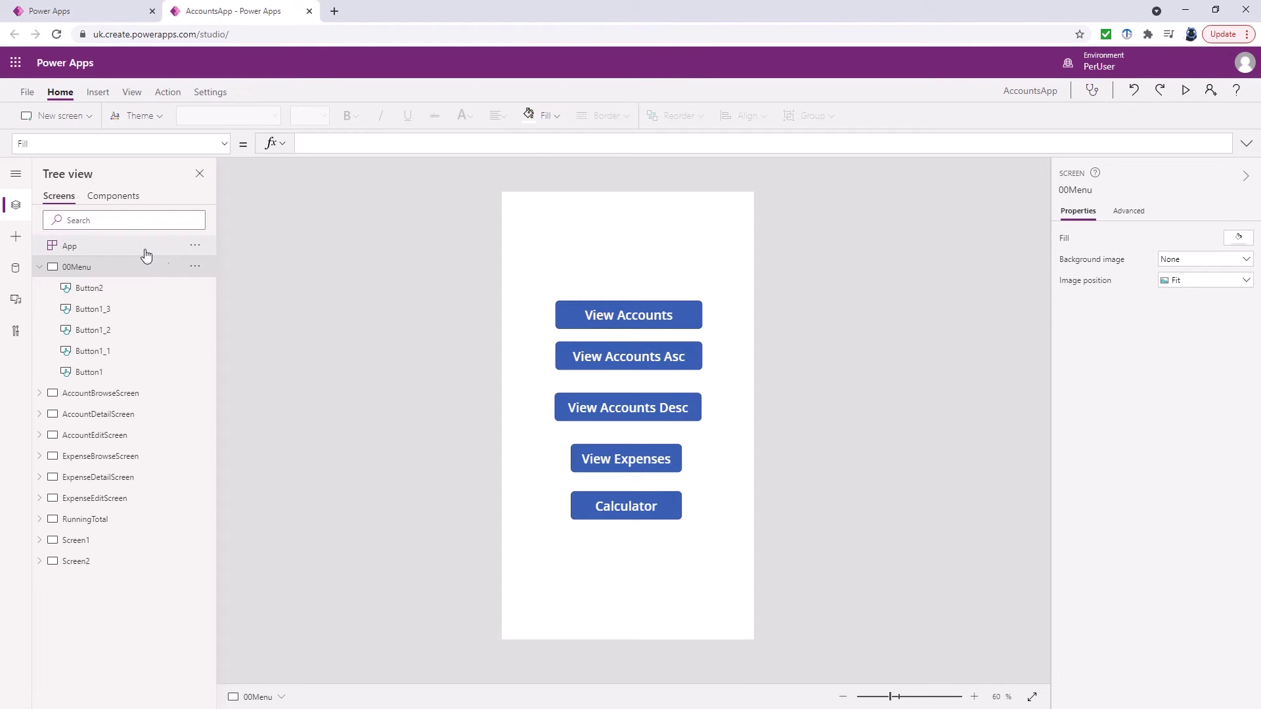
# Inspect the Description property of the App object in the studio, and leave without saving changes.
pyautogui.click(146, 255)
pyautogui.click(1228, 278)
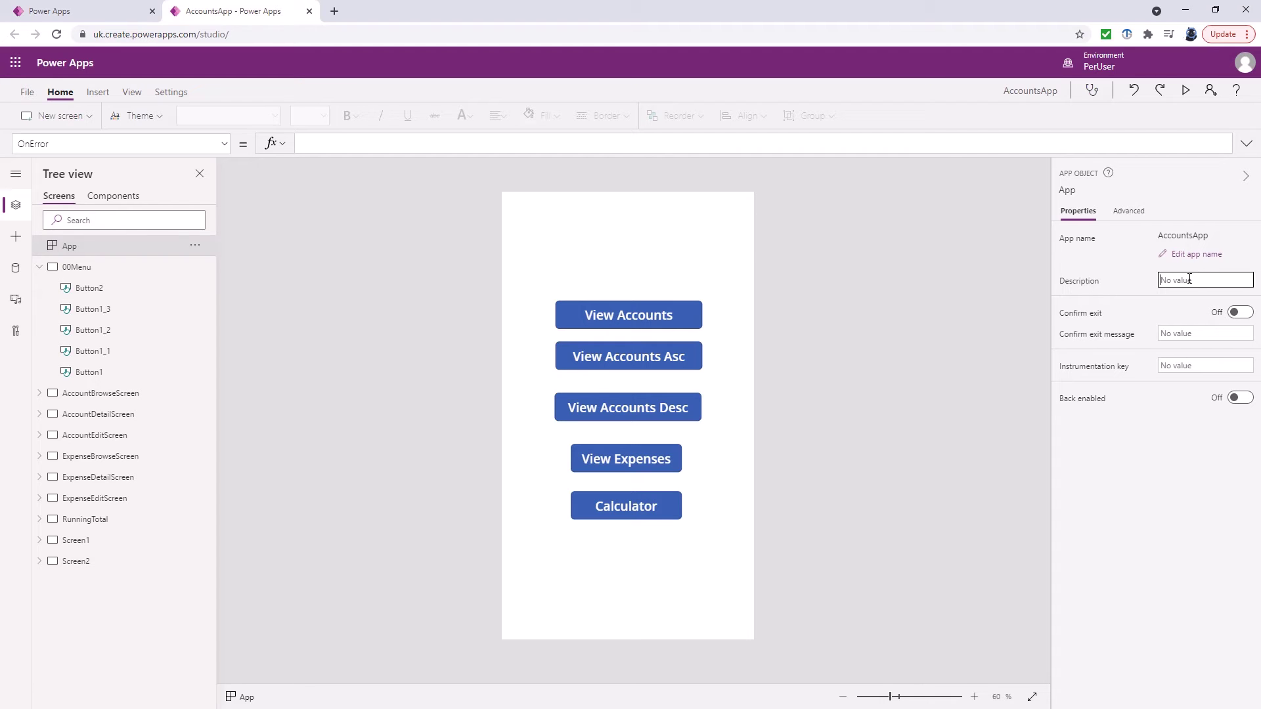
pyautogui.click(309, 12)
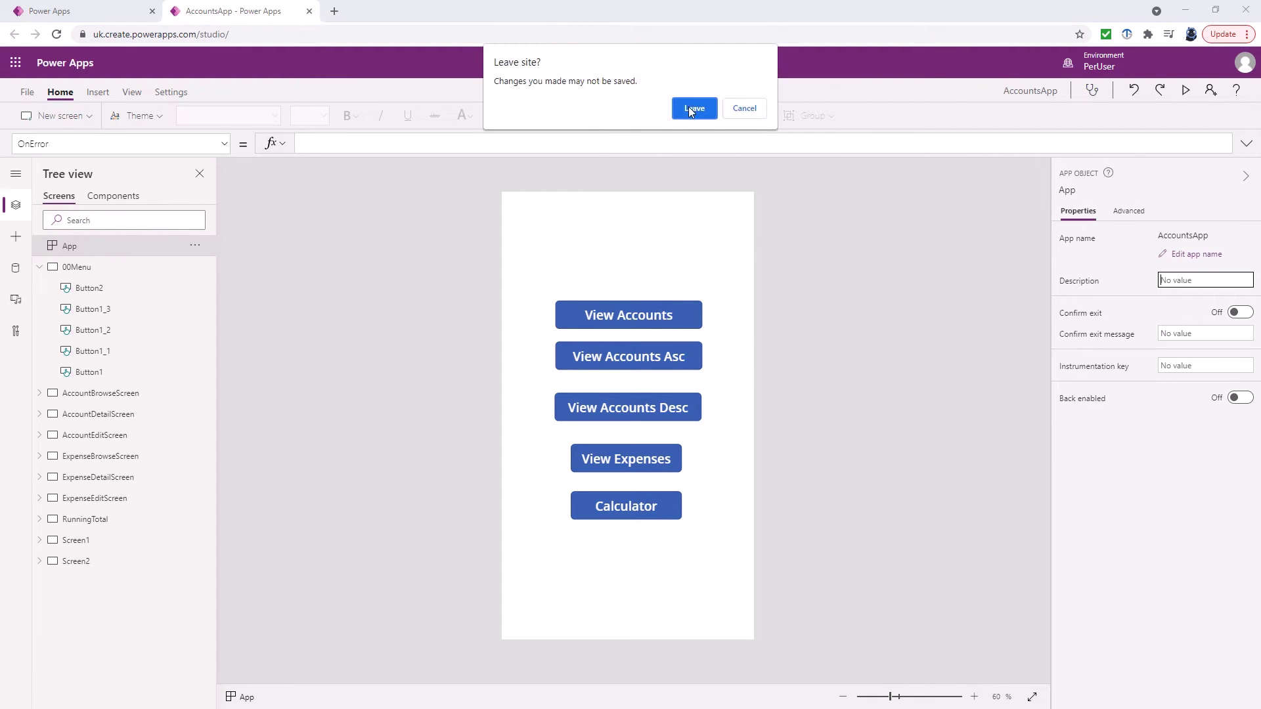
pyautogui.click(689, 107)
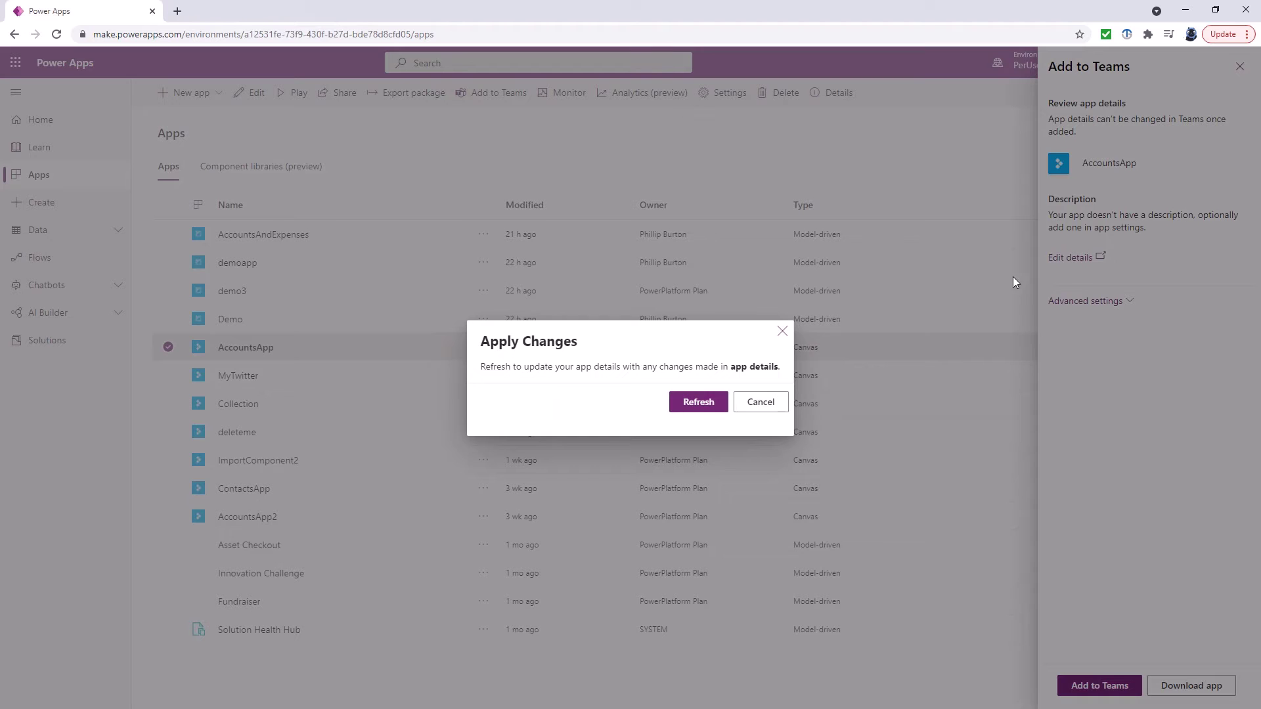
# Refresh the details of AccountsApp and send it to the Microsoft Teams desktop app.
pyautogui.click(720, 403)
pyautogui.click(1127, 310)
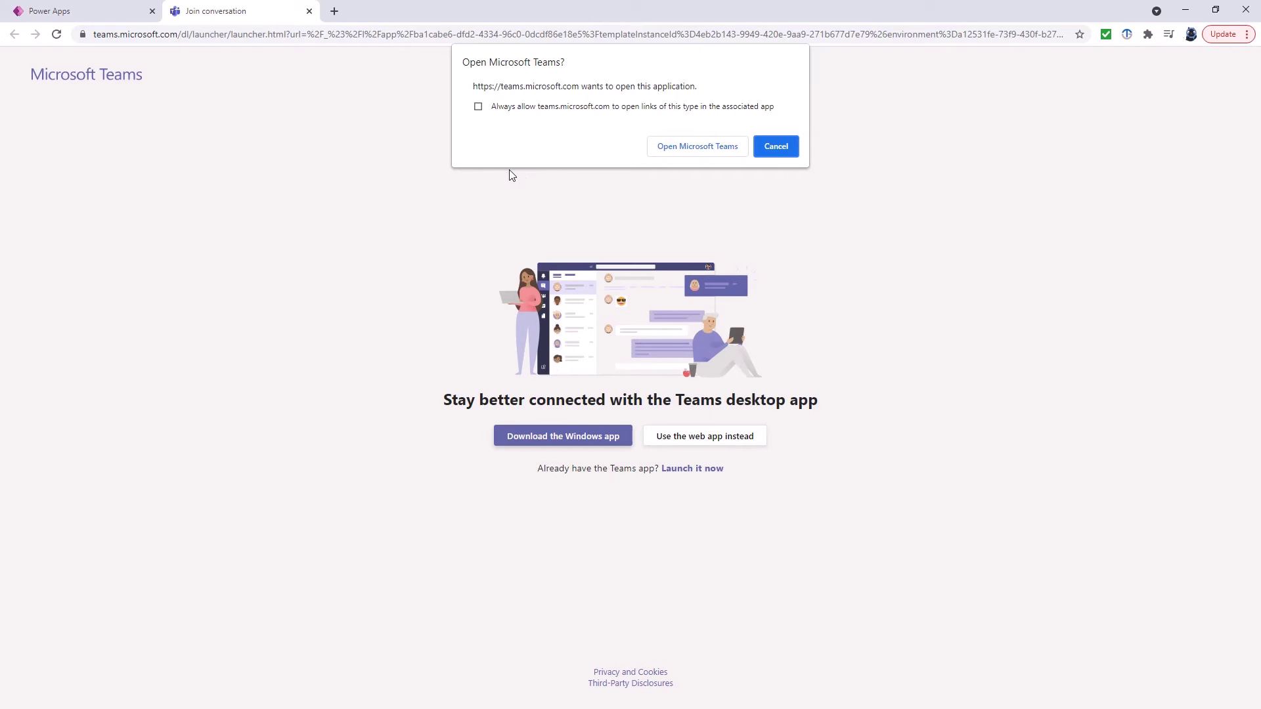
pyautogui.click(690, 150)
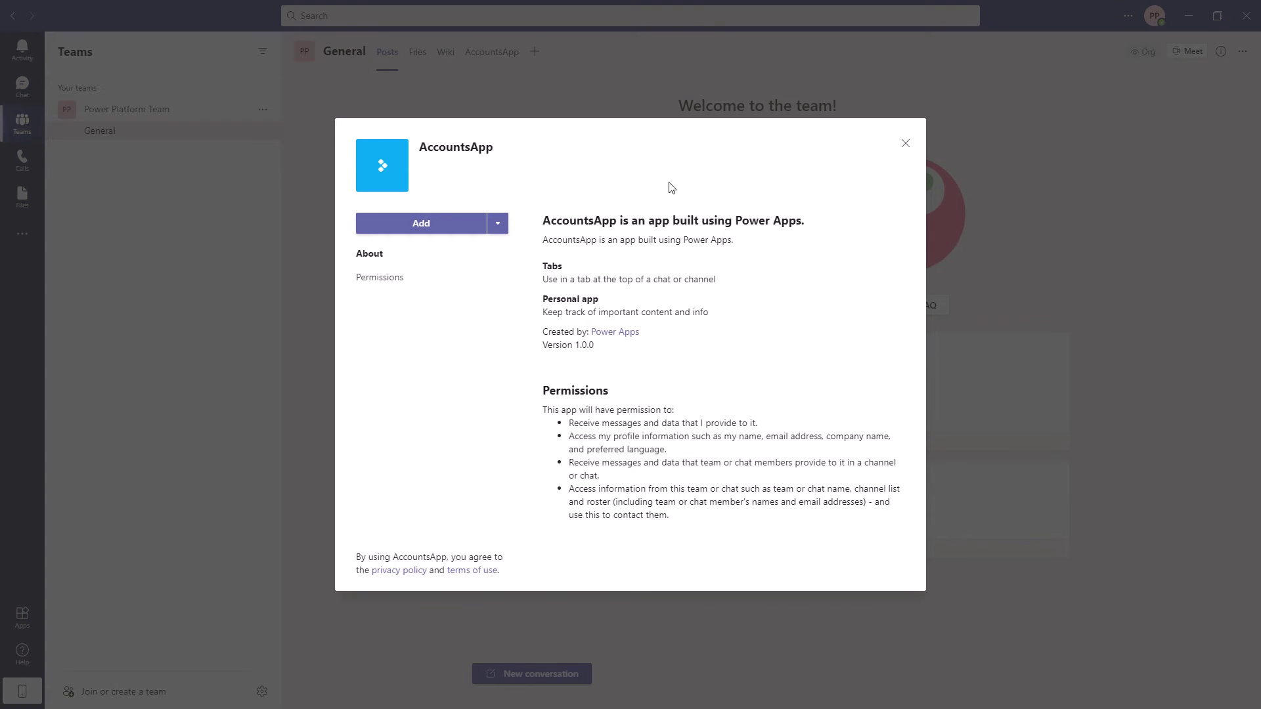
# Review the AccountsApp description and its options for adding to a team or chat, and add it as a personal app.
pyautogui.moveTo(544, 222); pyautogui.dragTo(802, 224)
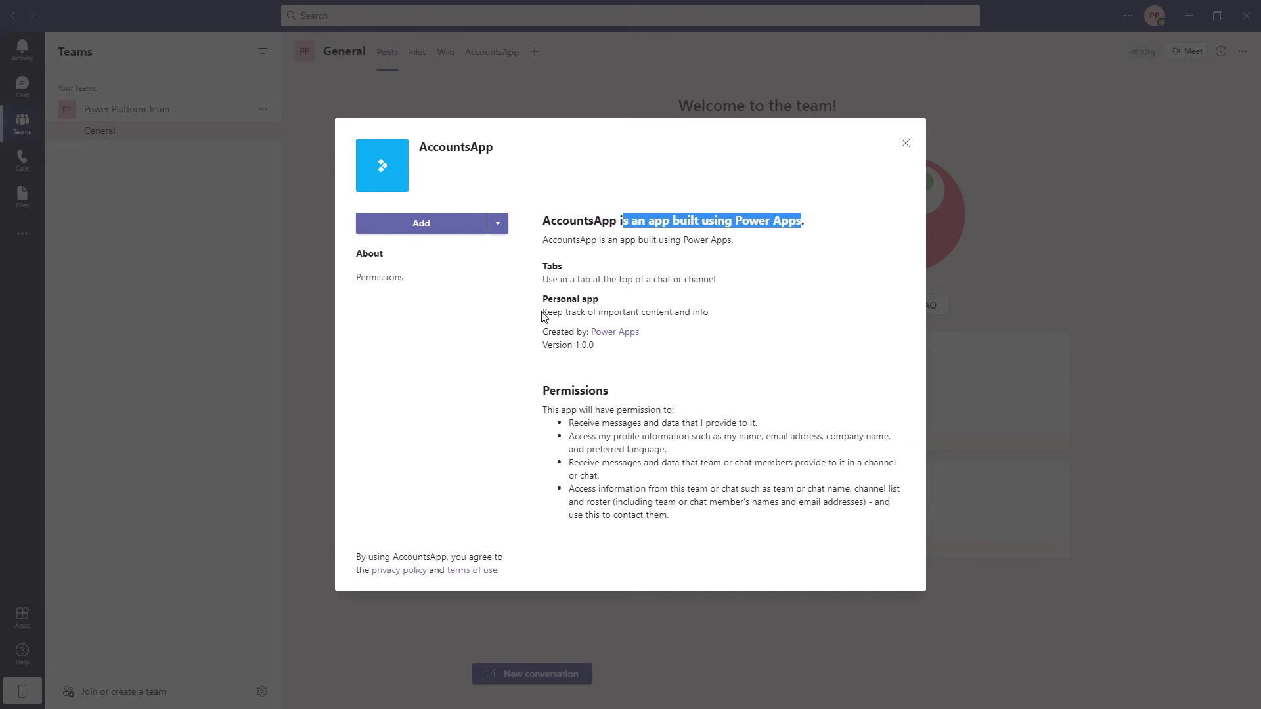
pyautogui.moveTo(547, 313); pyautogui.dragTo(723, 318)
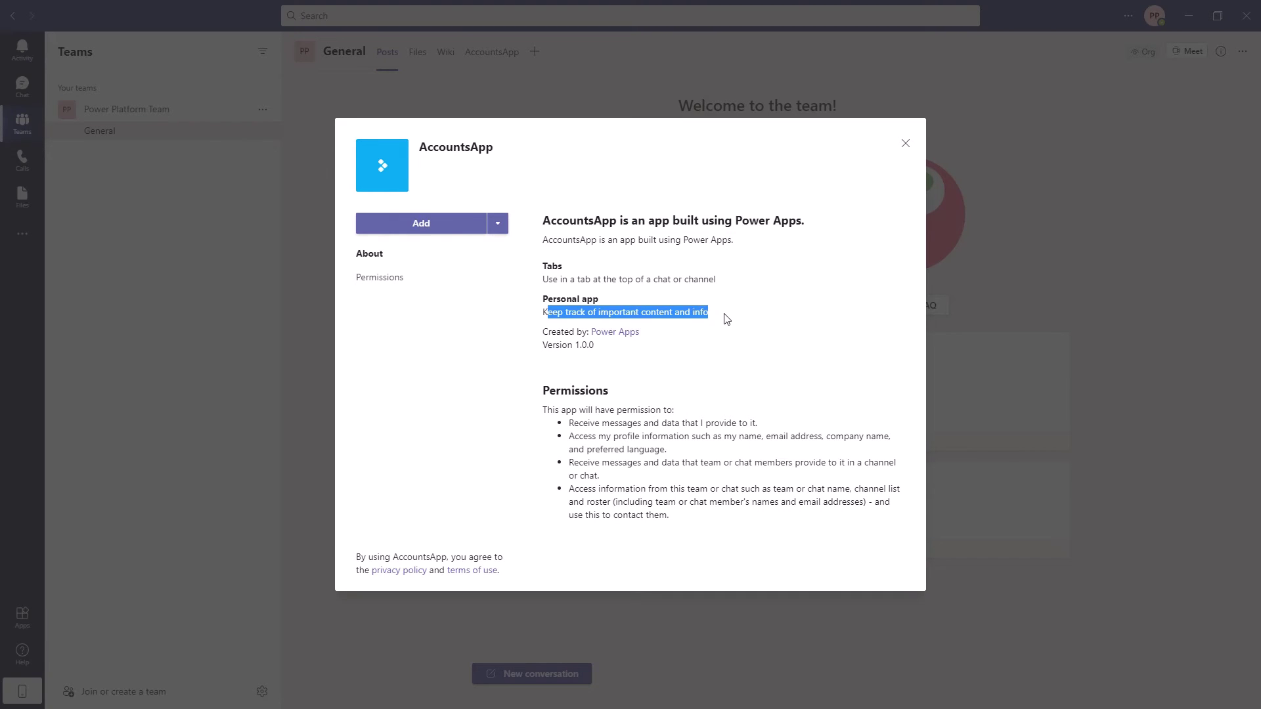
pyautogui.click(713, 320)
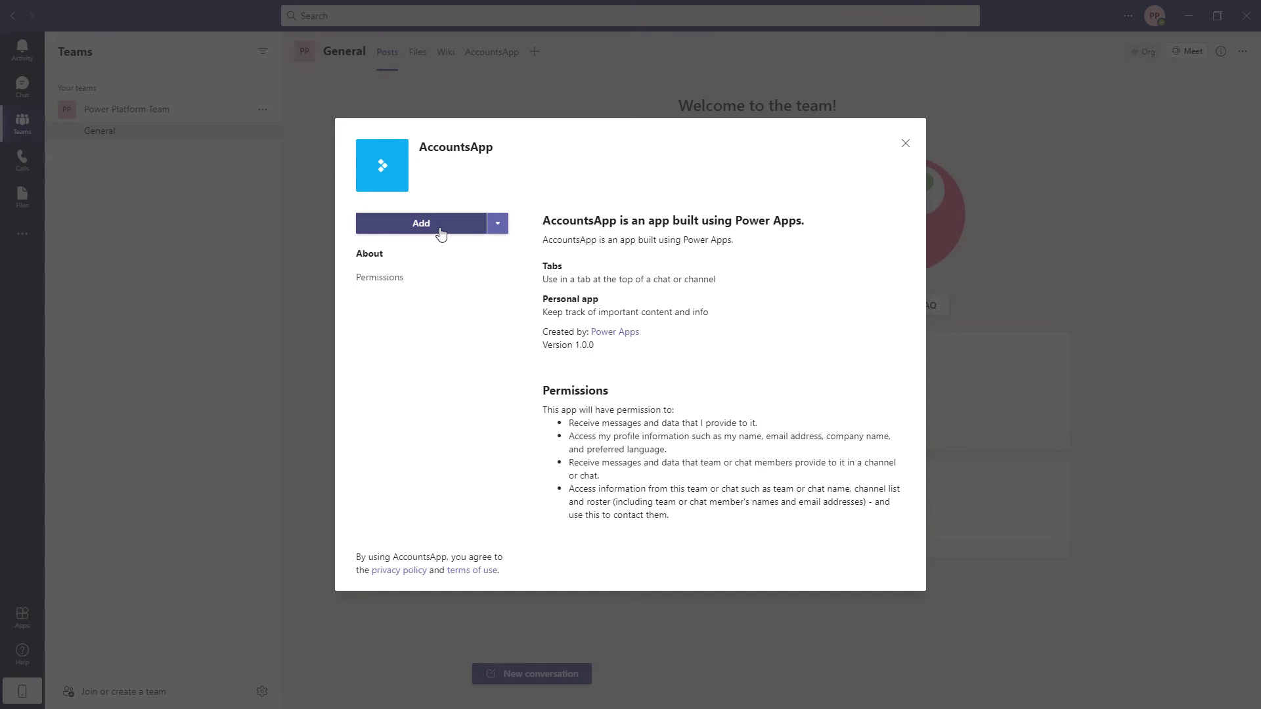
pyautogui.click(499, 225)
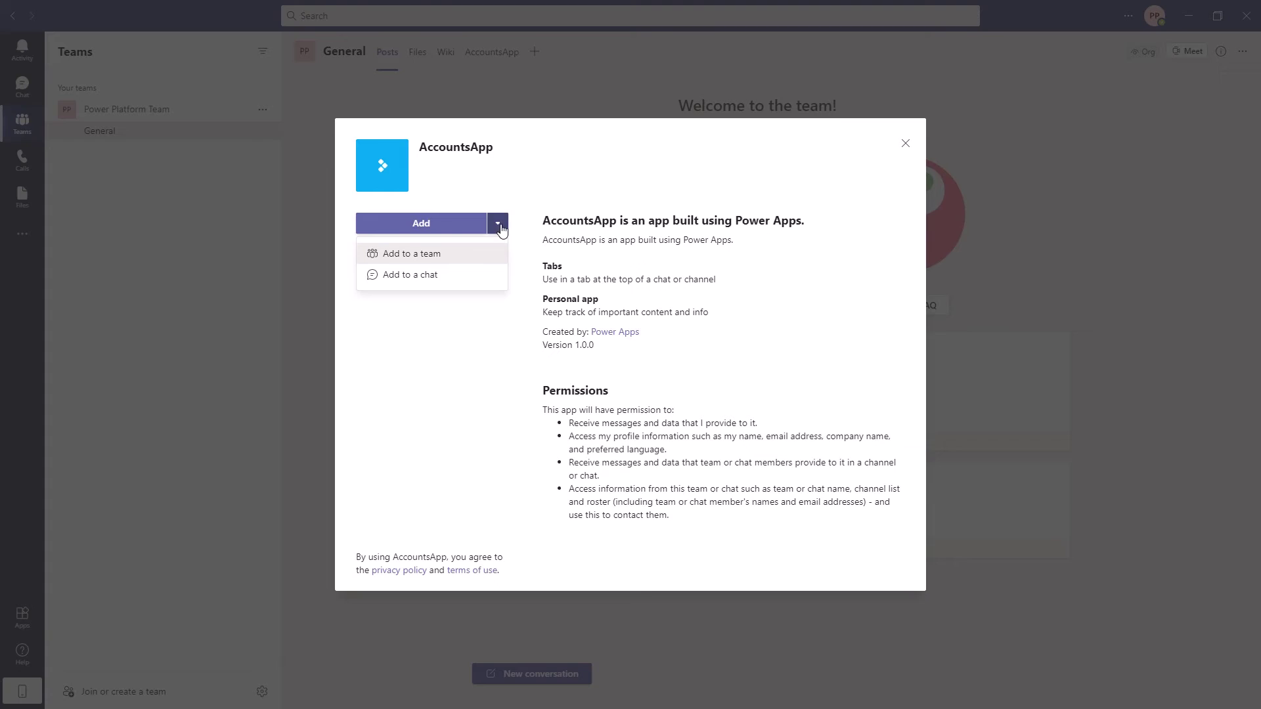
pyautogui.click(430, 230)
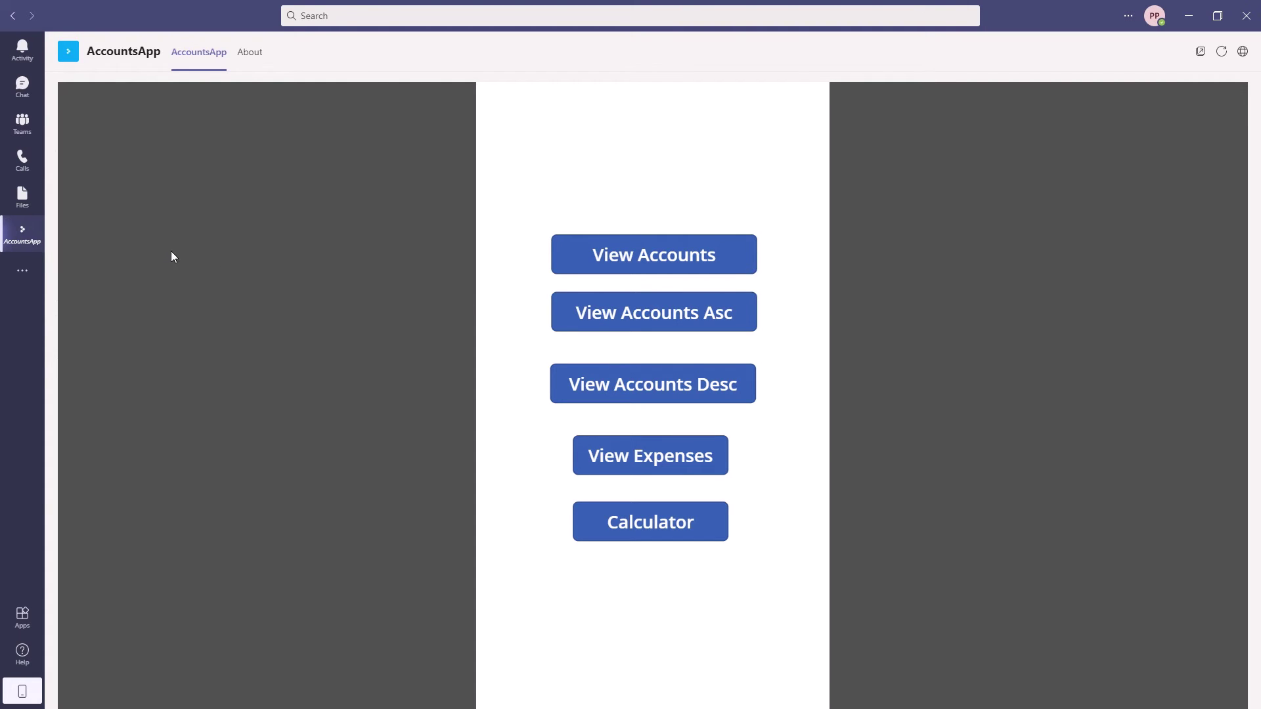
# Open AccountsApp from the list of personal apps, and view its tab in the Power Platform Team's General channel.
pyautogui.click(23, 271)
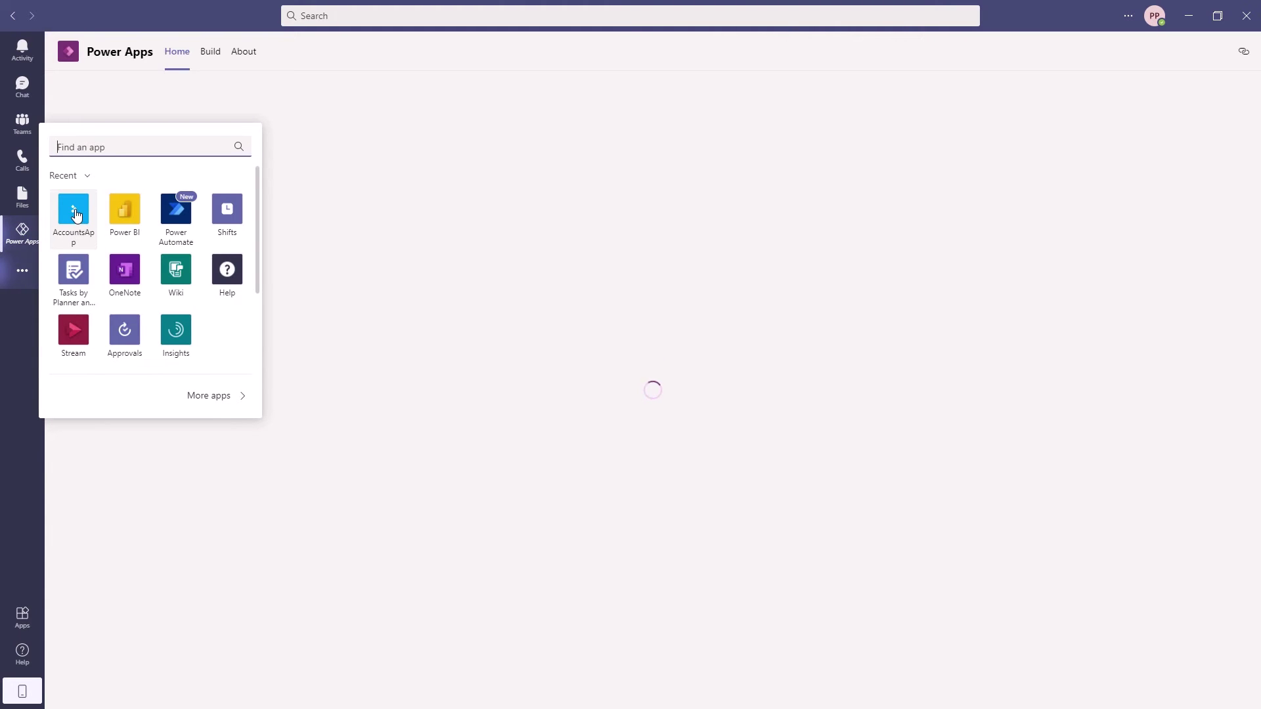
pyautogui.click(74, 210)
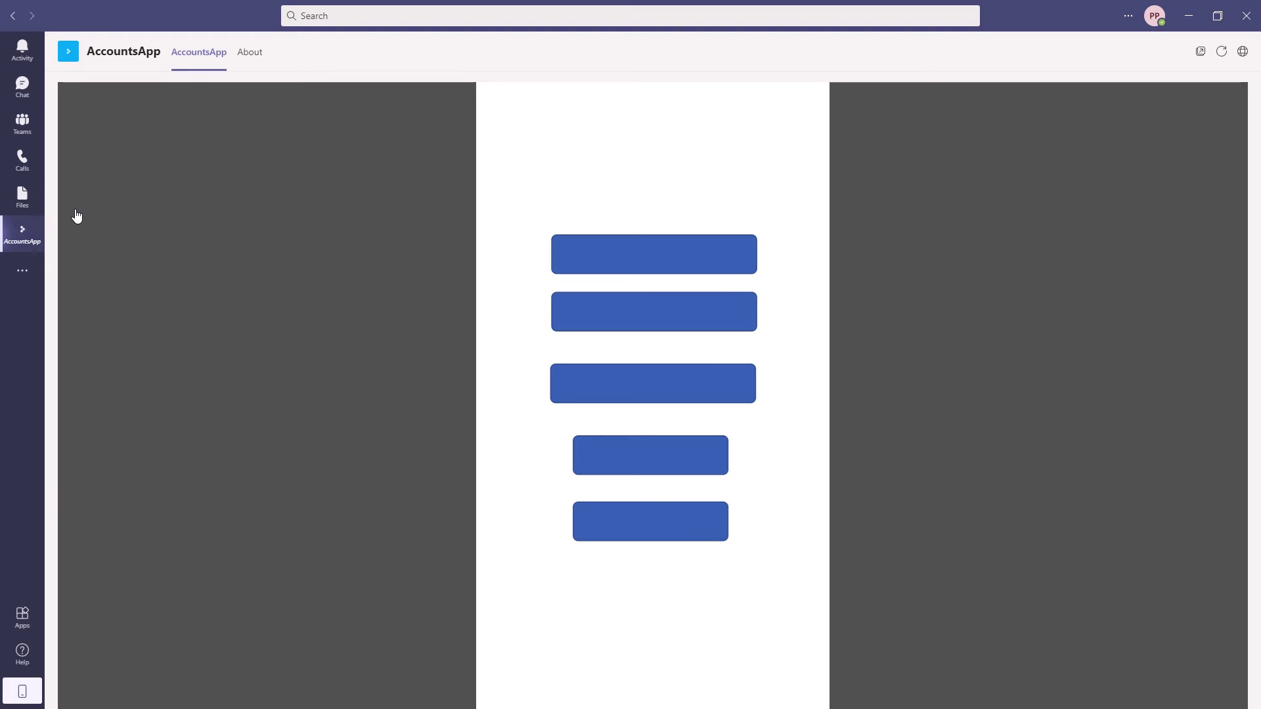
pyautogui.click(22, 124)
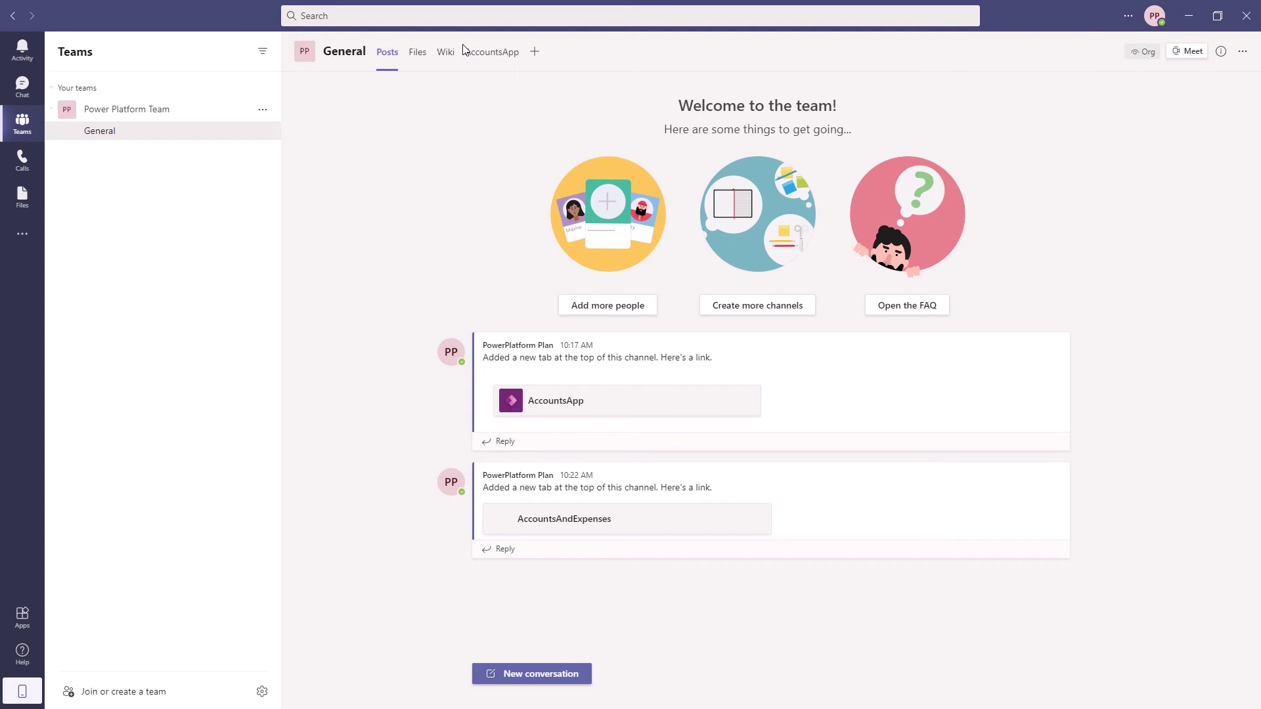
pyautogui.click(491, 52)
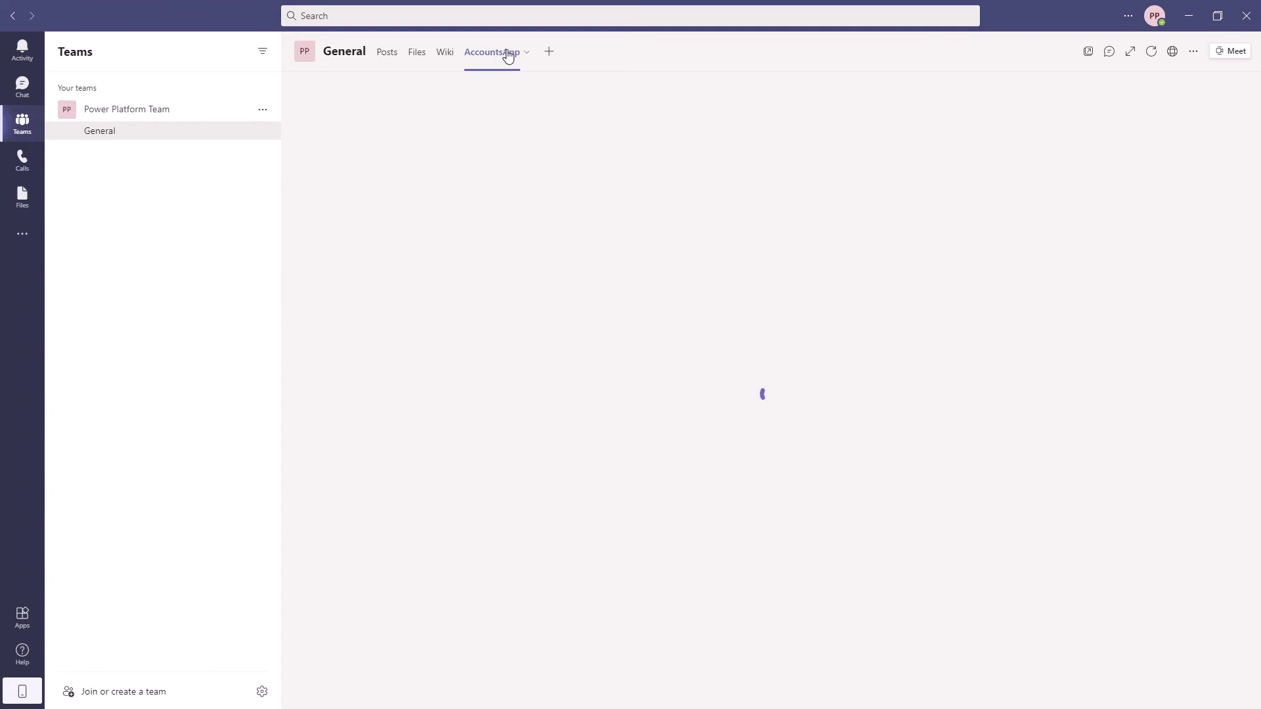
# Look through the apps offered for a new General channel tab without adding one, and reopen AccountsApp as a personal app.
pyautogui.click(549, 52)
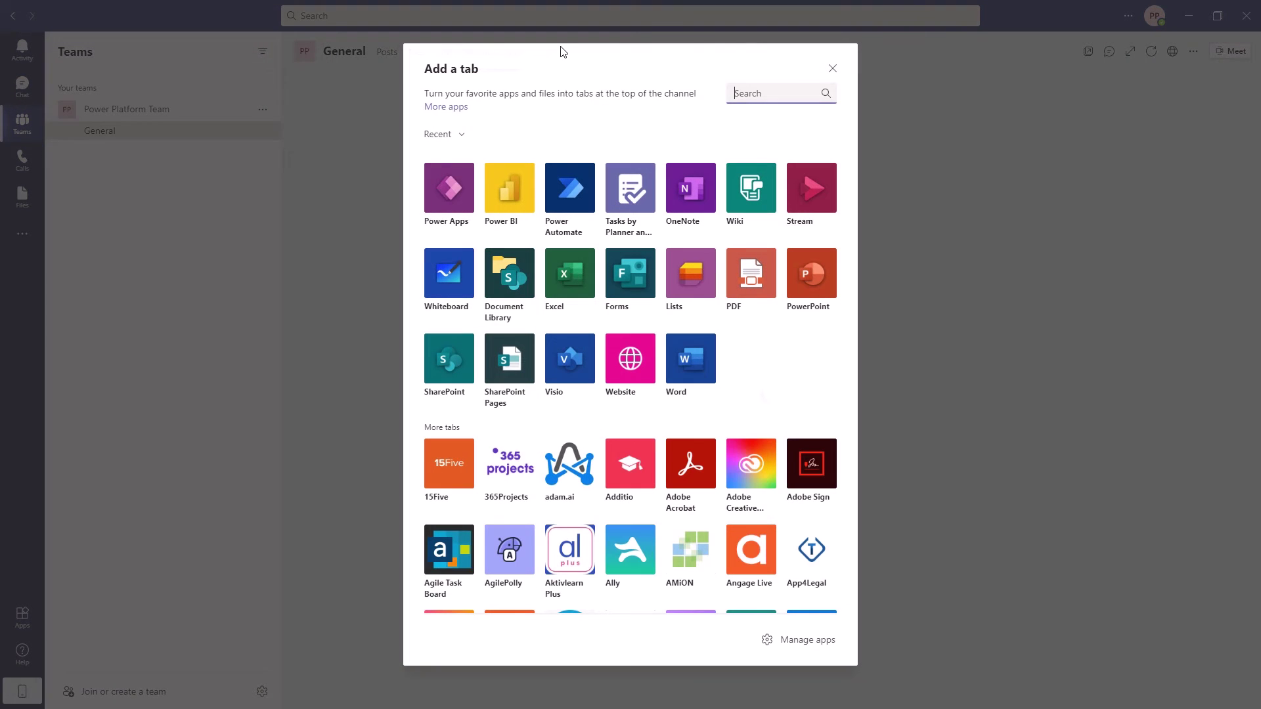
pyautogui.click(833, 70)
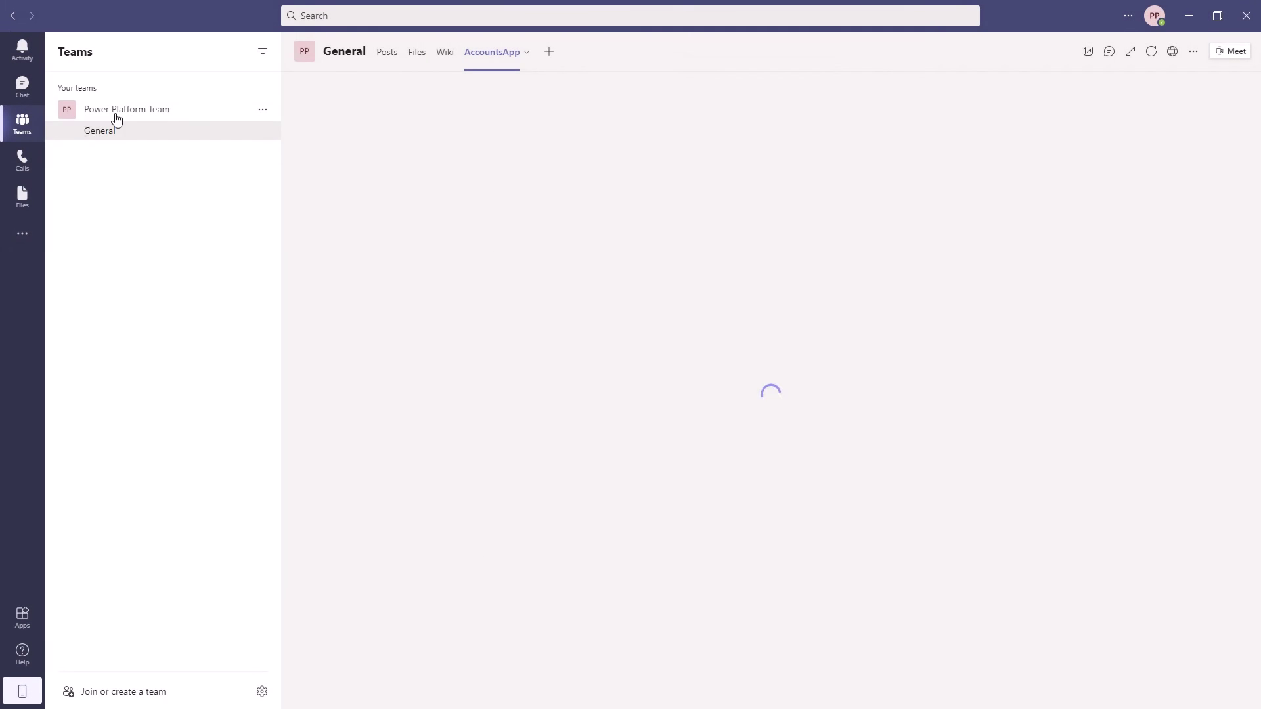
pyautogui.click(24, 235)
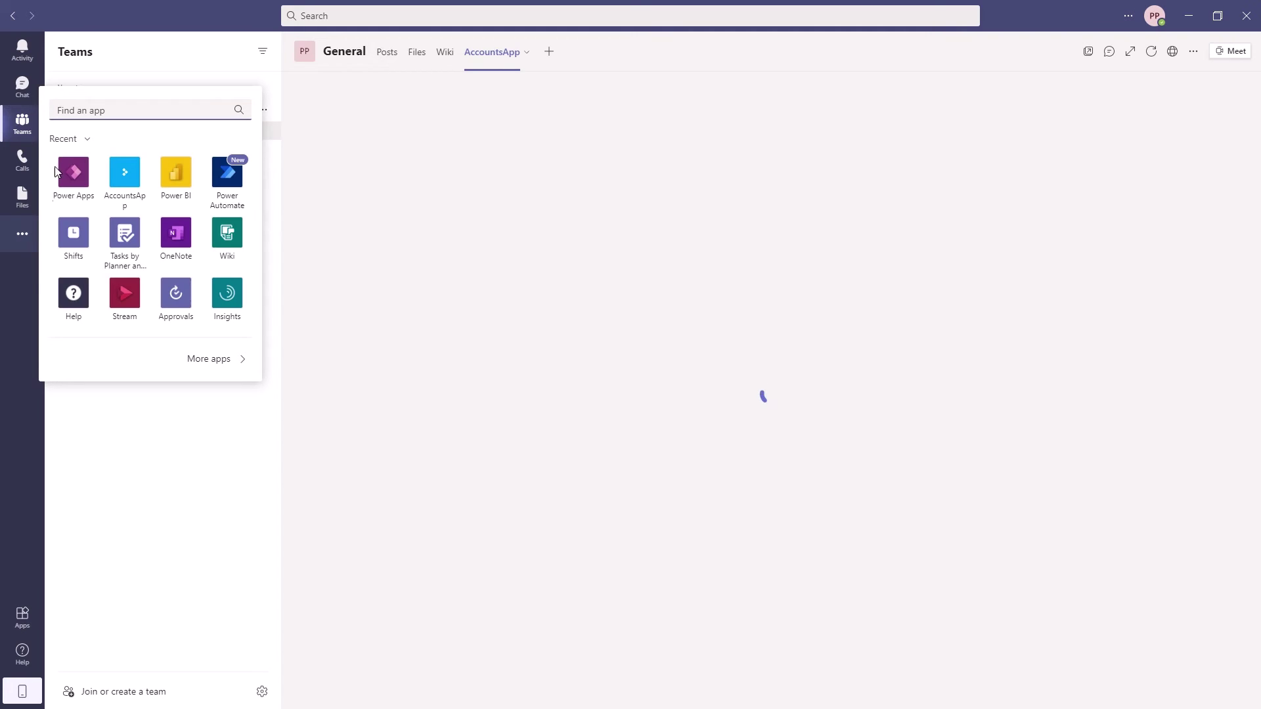
pyautogui.click(126, 188)
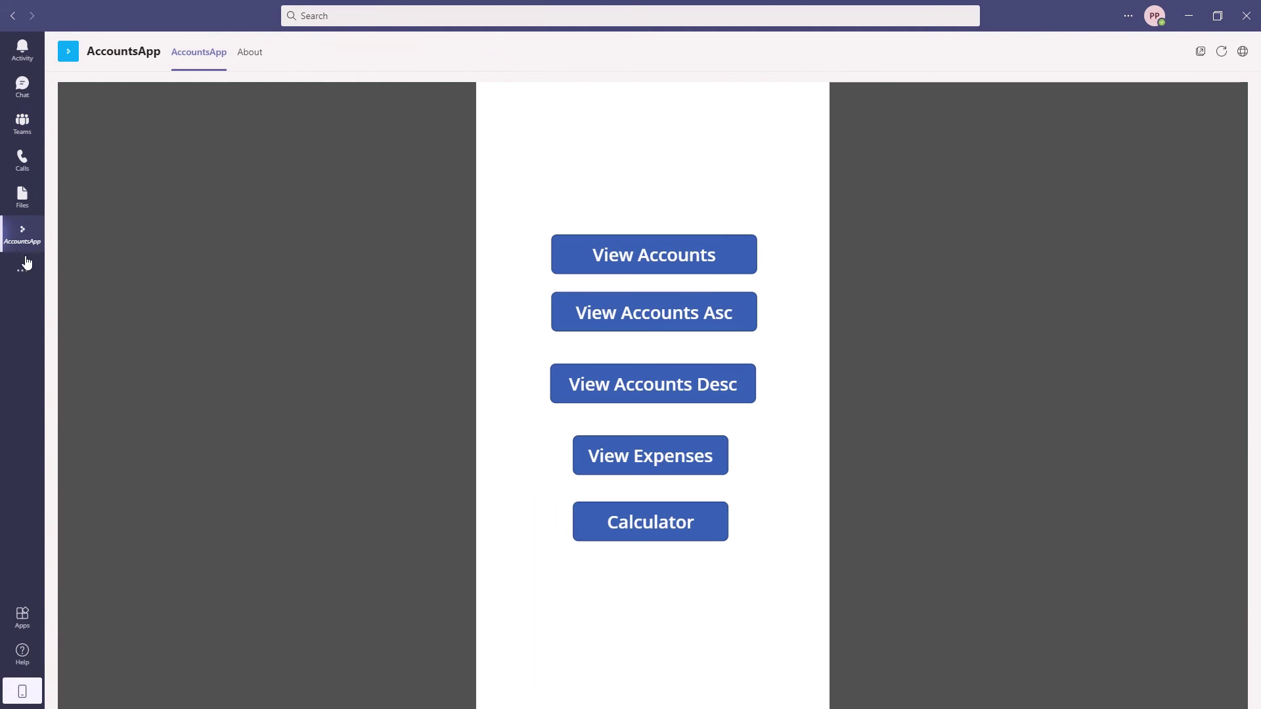
pyautogui.click(22, 270)
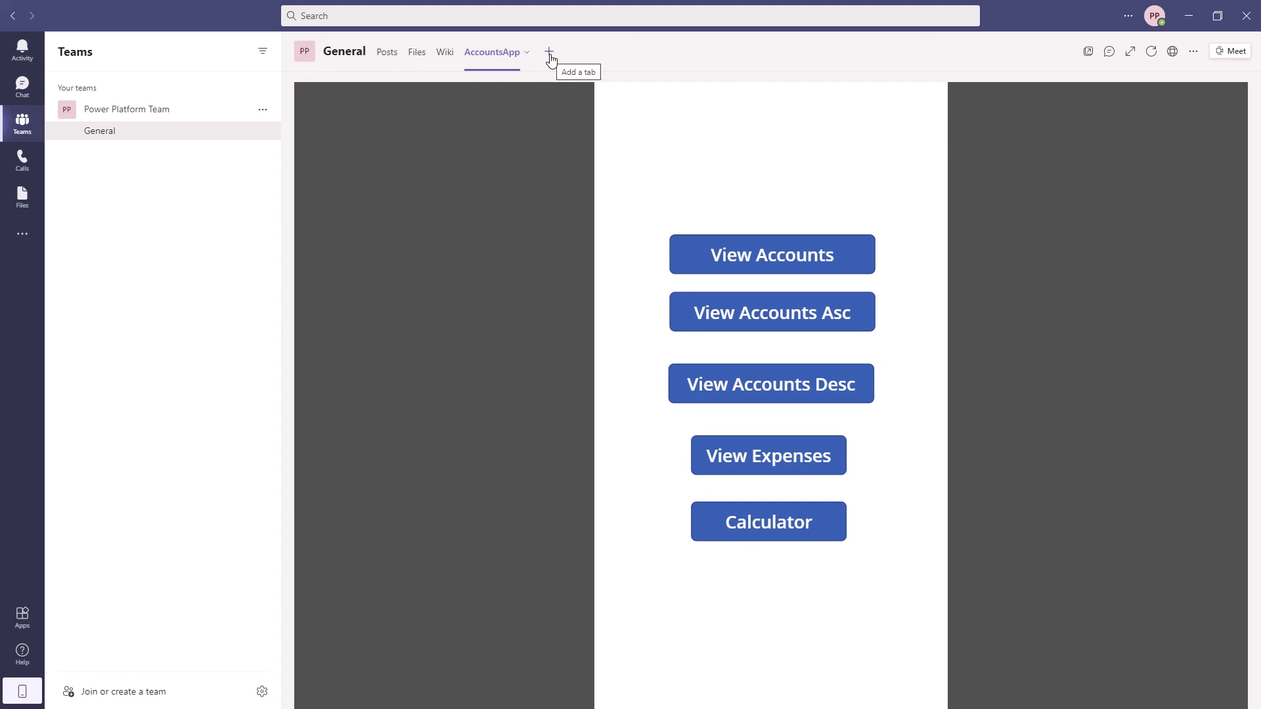
# Revisit the option for adding a tab to the General channel, and open Power Apps from the list of personal apps.
pyautogui.click(550, 58)
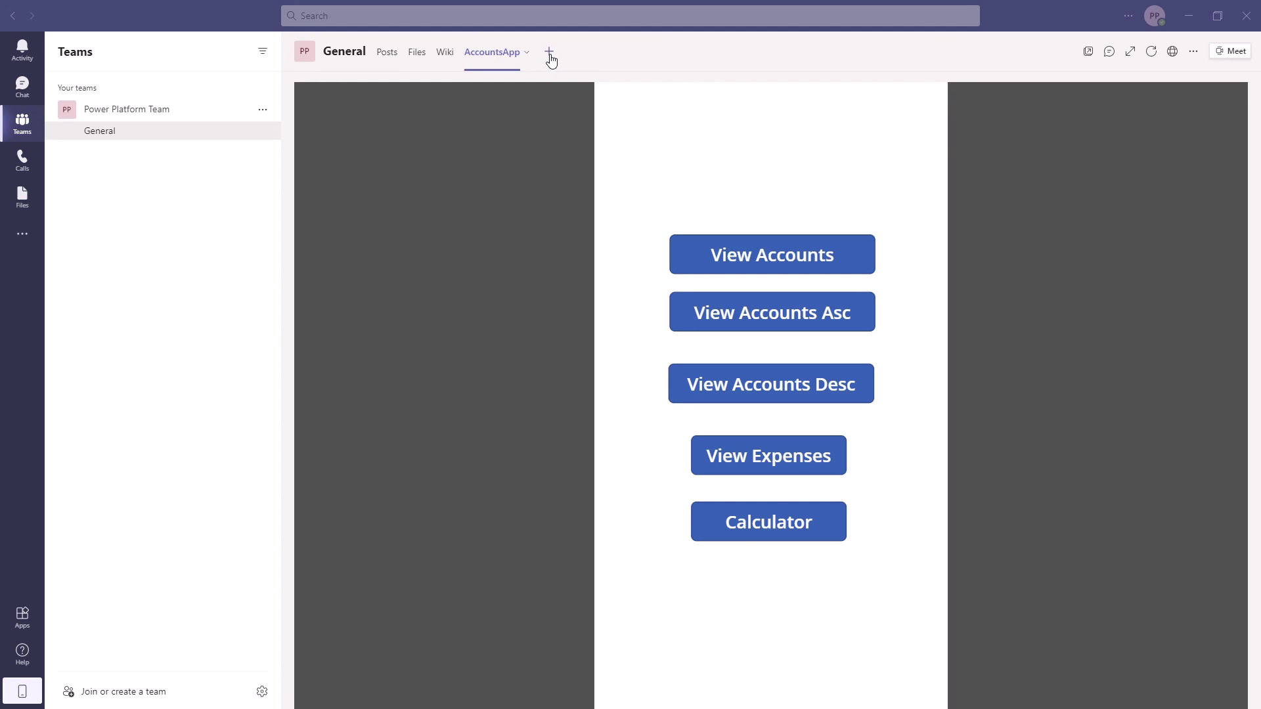
pyautogui.click(22, 234)
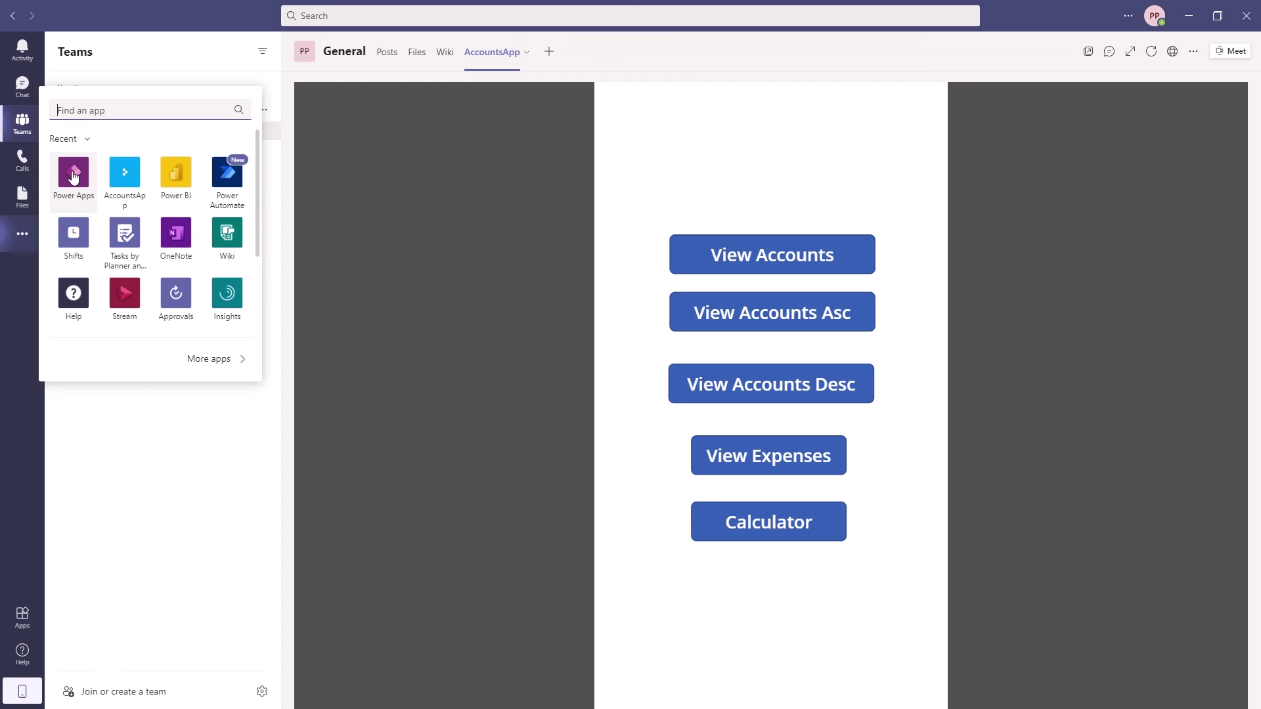
pyautogui.click(74, 176)
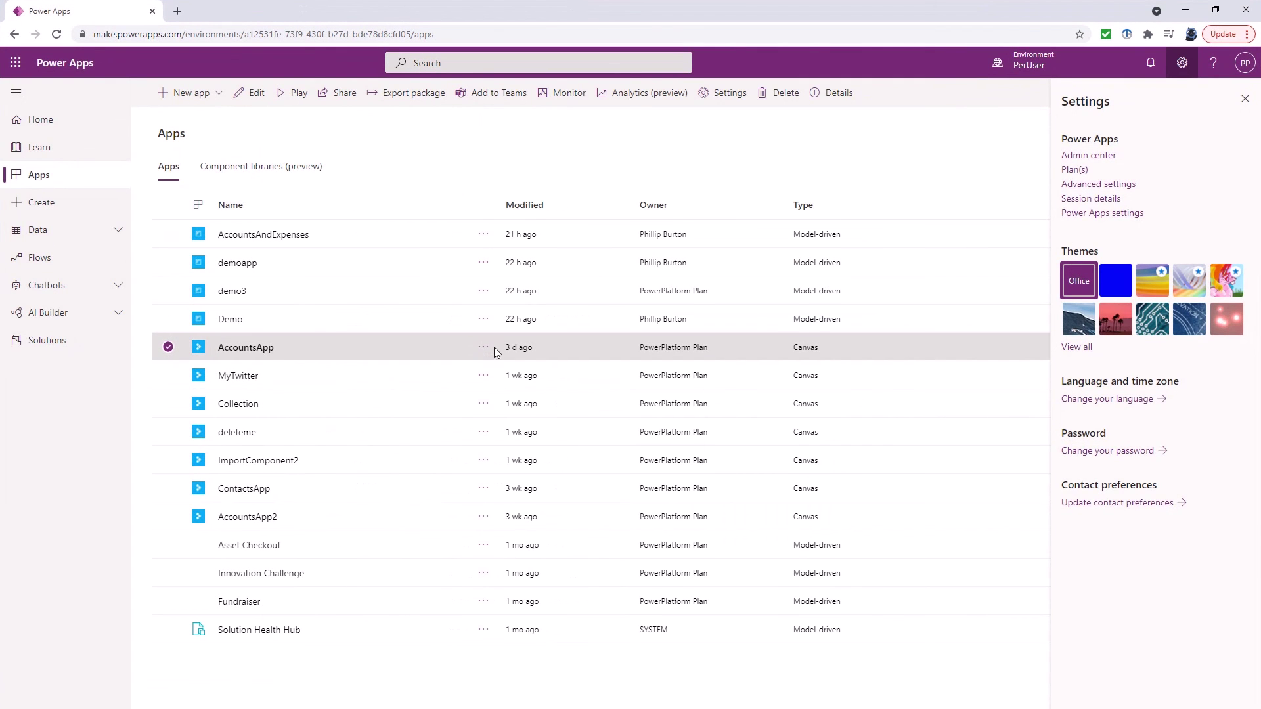
# In Power Apps in the browser, send the canvas app AccountsApp to Teams with the Add to Teams command.
pyautogui.click(483, 348)
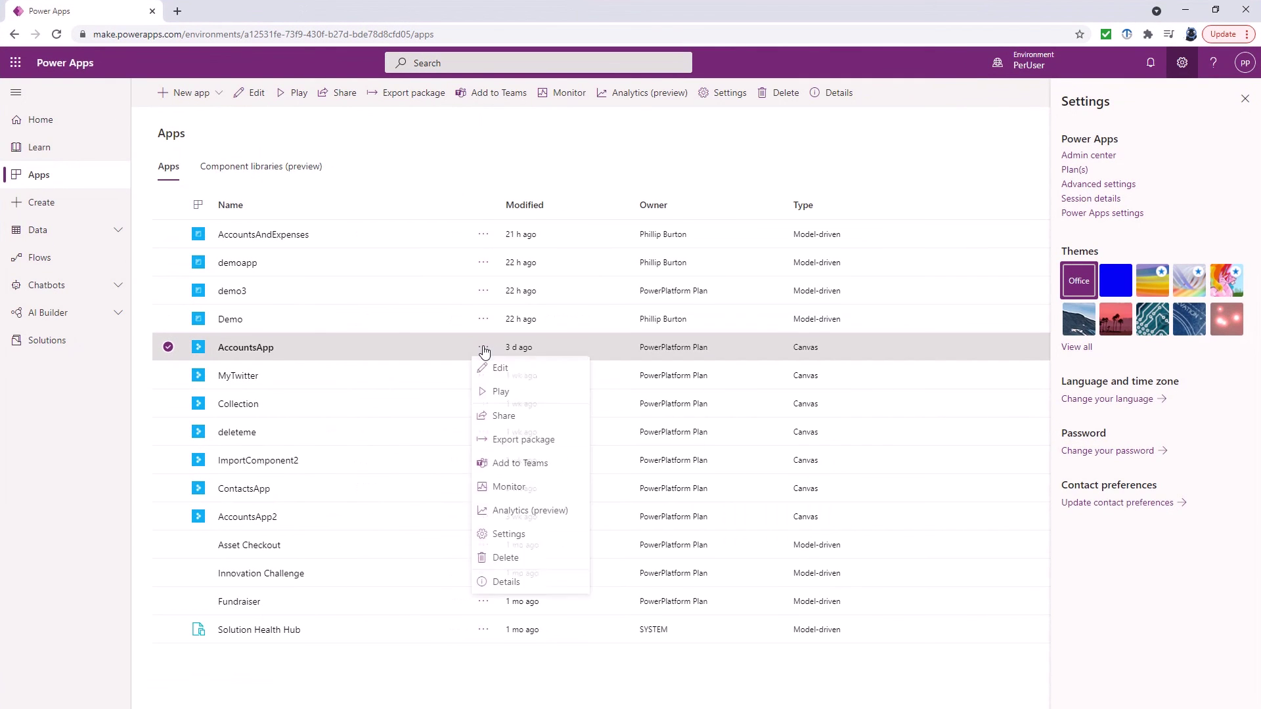
pyautogui.click(532, 464)
pyautogui.click(1098, 686)
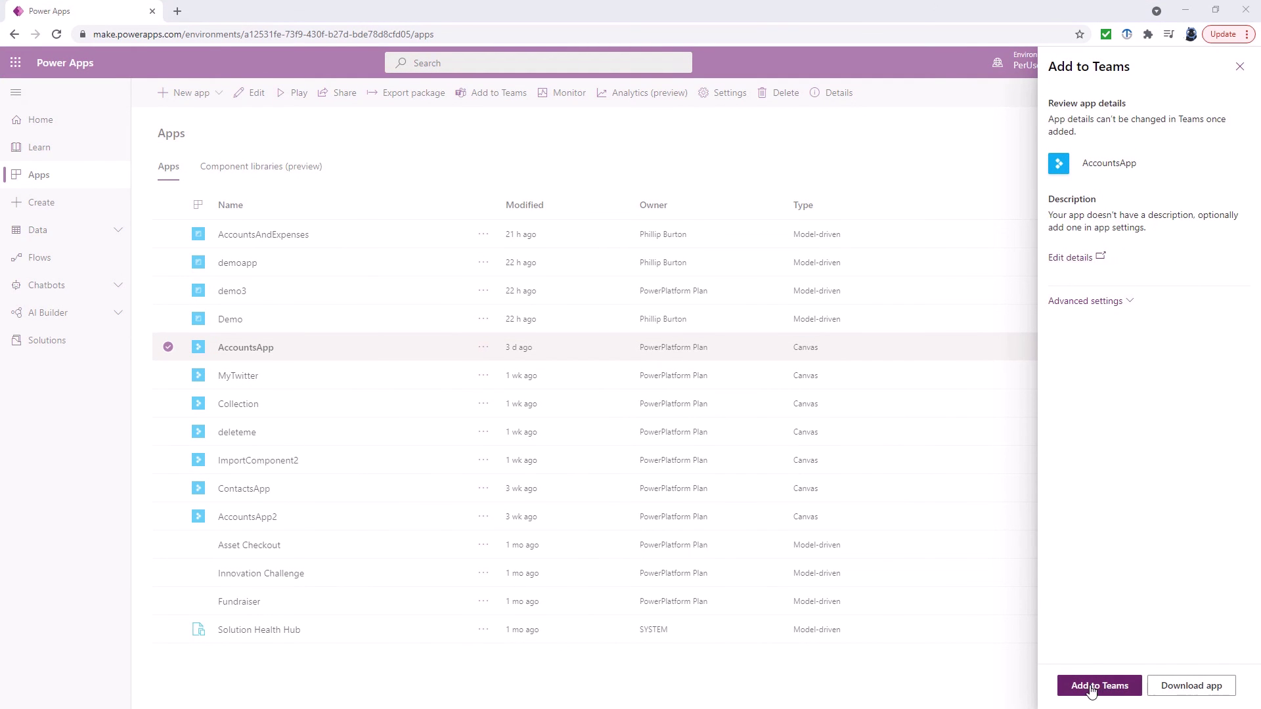